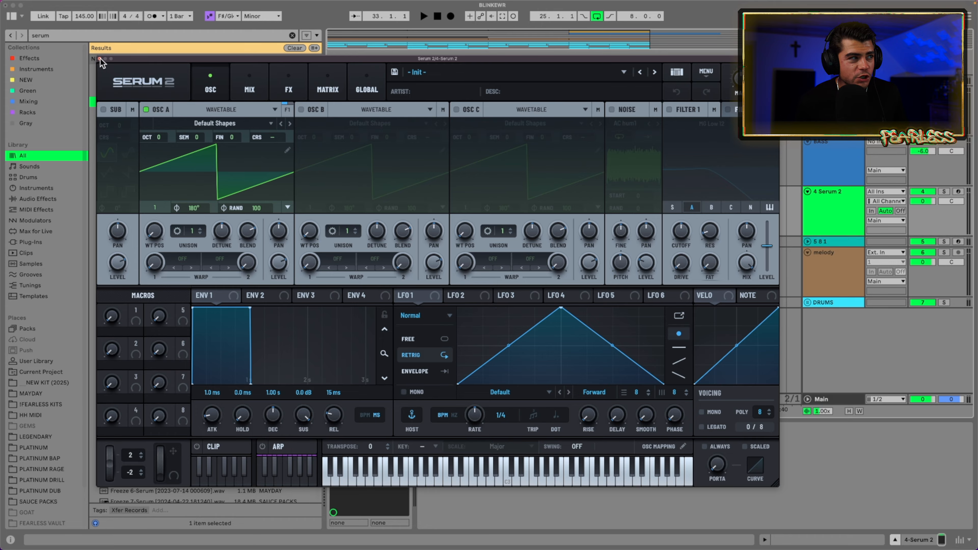
Copy the bass MIDI clip at bars 25 to 33 onto the 4 Serum 2 track.
click(101, 59)
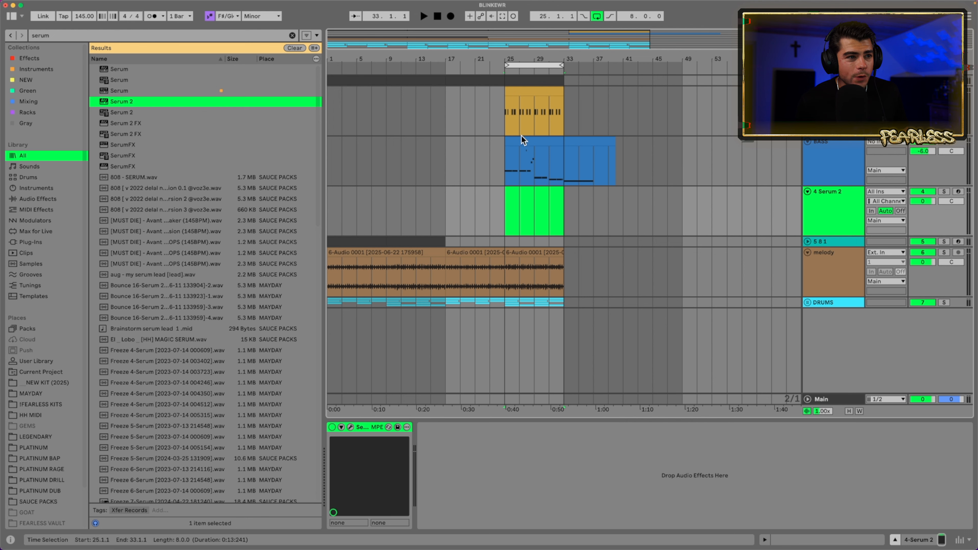
drag(523, 140, 532, 215)
double_click(532, 219)
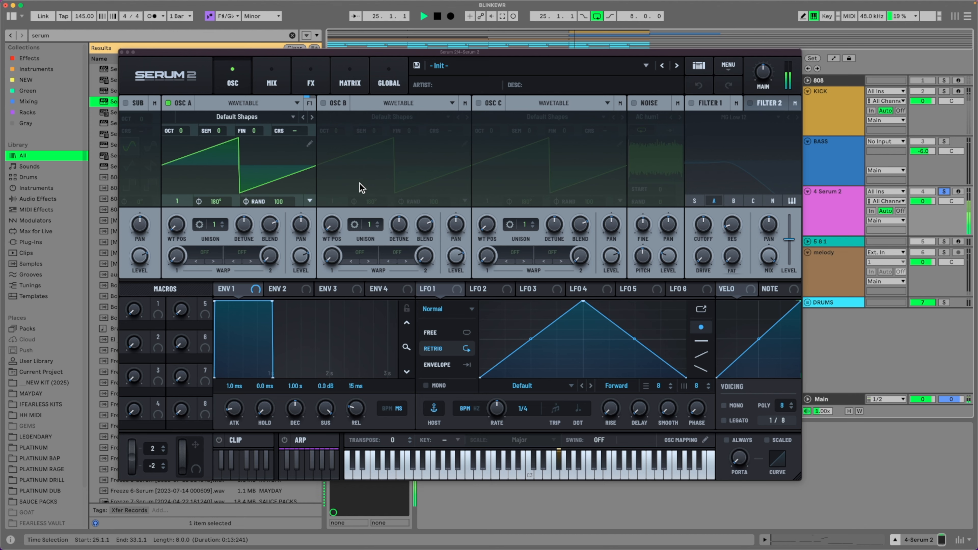
Set oscillator A's octave to -3 and its random phase to 0.
click(183, 135)
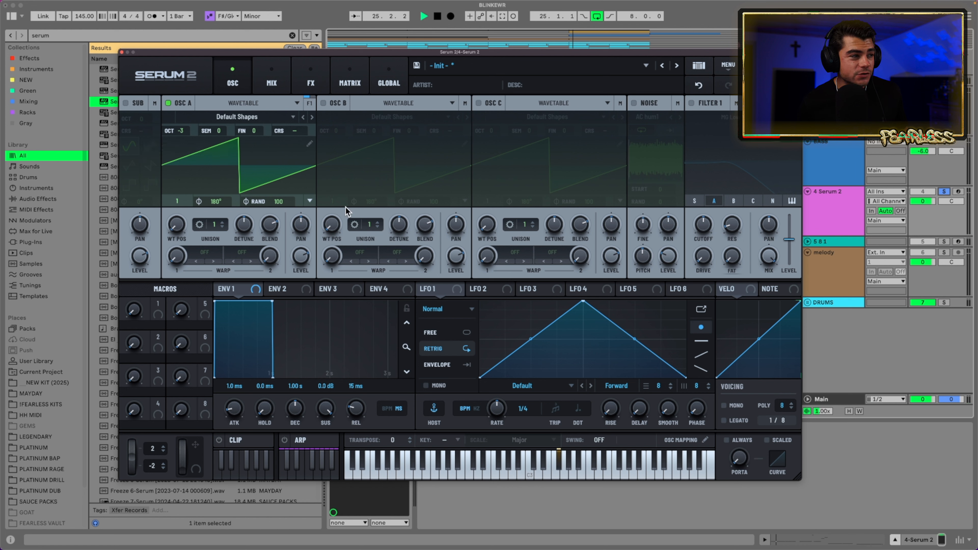
key(space)
drag(278, 202, 261, 545)
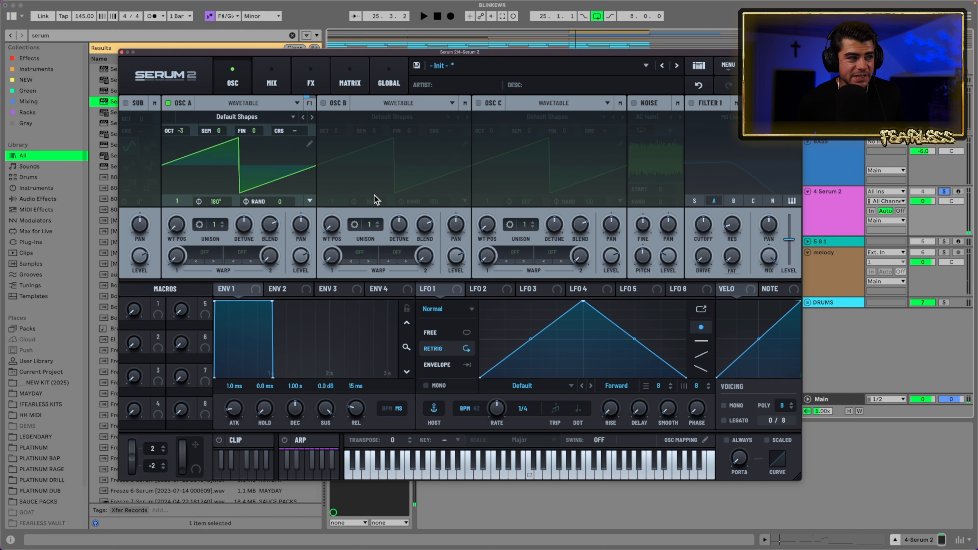
Set oscillator A's unison width to 0 in its unison settings.
click(199, 226)
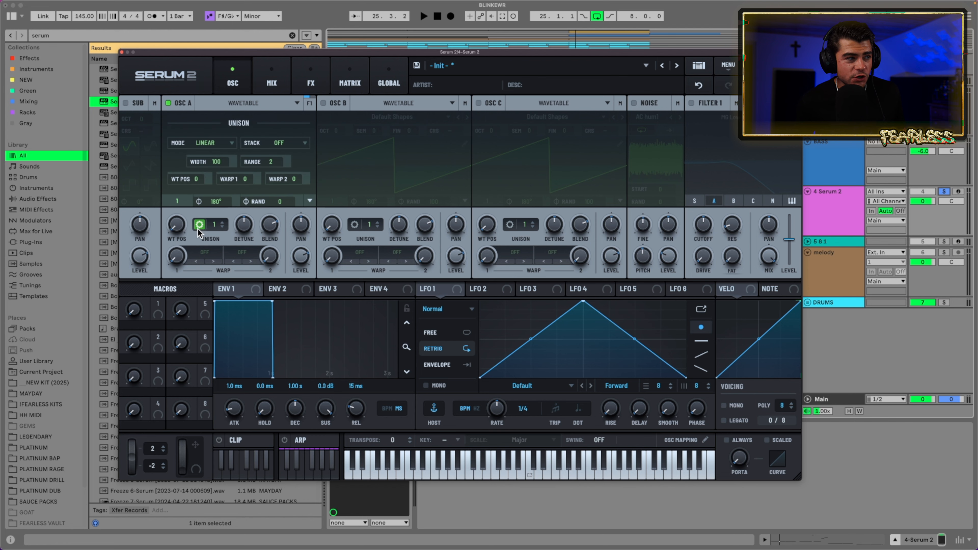
double_click(221, 162)
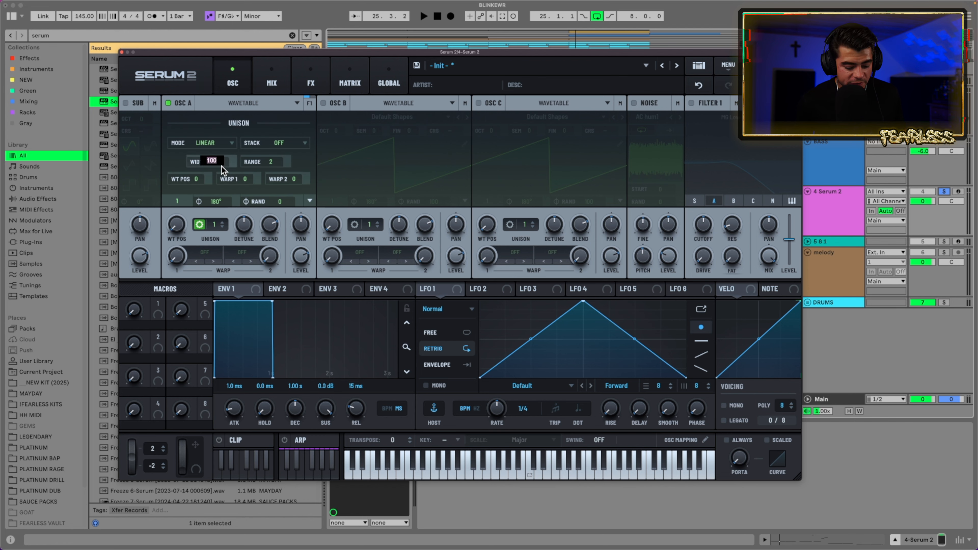
text(0)
key(Return)
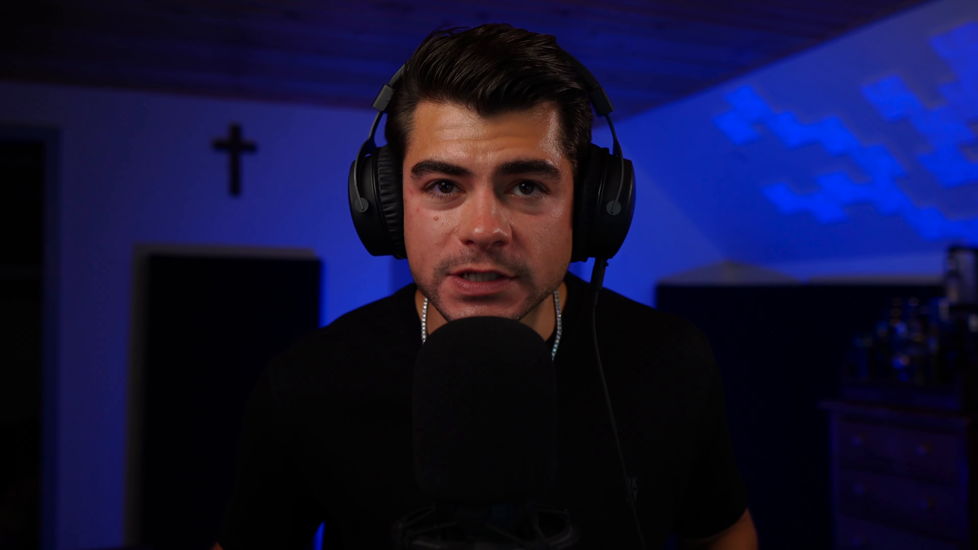
click(200, 225)
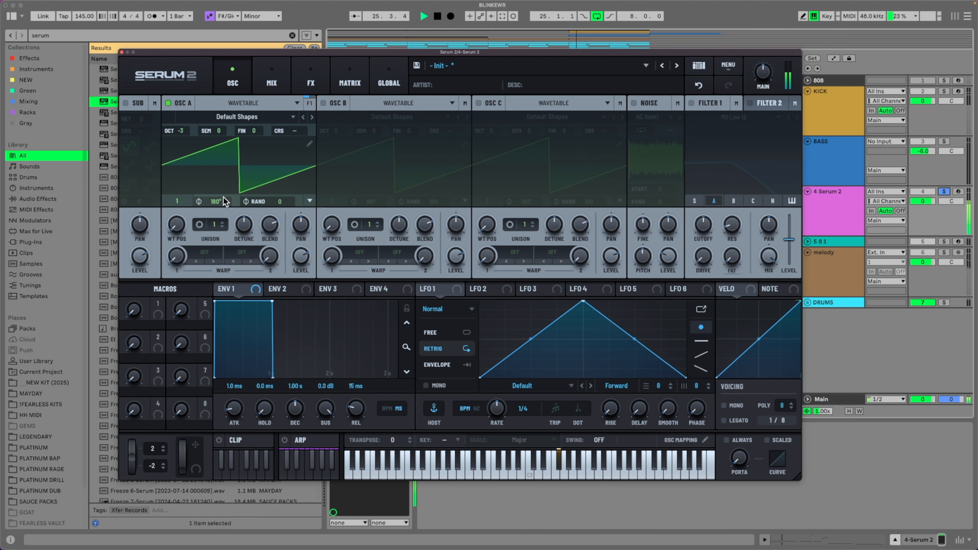
Load the Analog_BD_Sin wavetable in oscillator A, set the wavetable position to 16, and audition the sine tone.
mouse_move(177, 227)
mouse_down()
mouse_move(179, 196)
mouse_move(175, 209)
mouse_up()
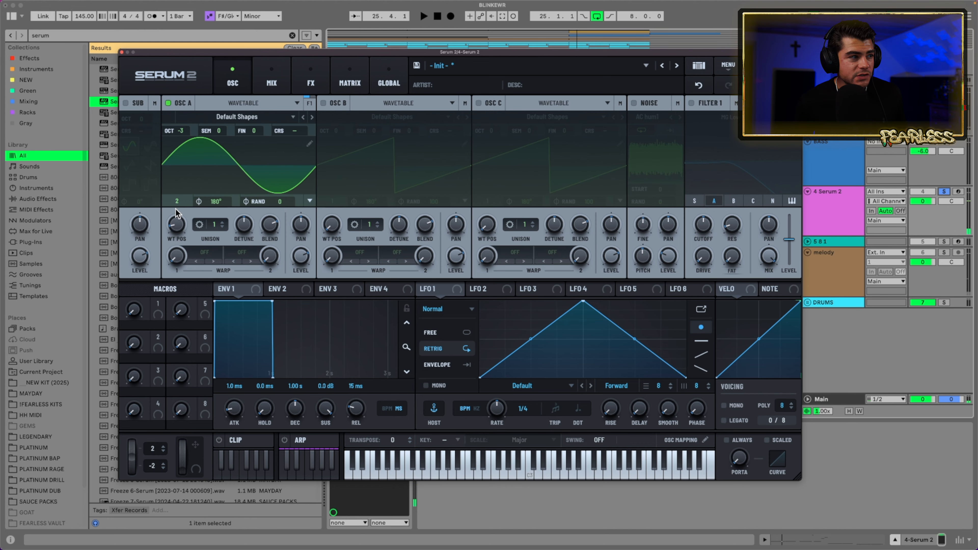
key(space)
click(263, 119)
mouse_move(266, 126)
click(333, 147)
drag(182, 225, 173, 197)
key(space)
key(space)
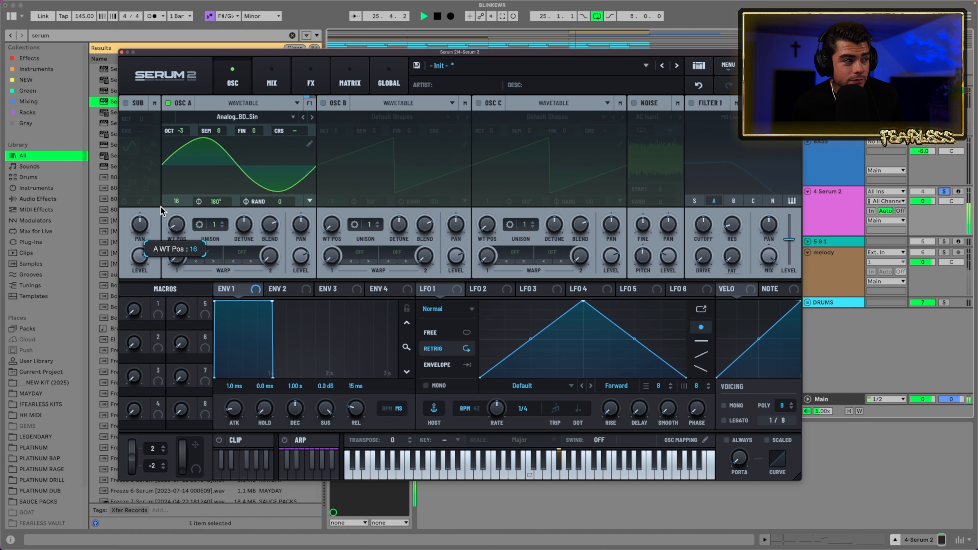
key(space)
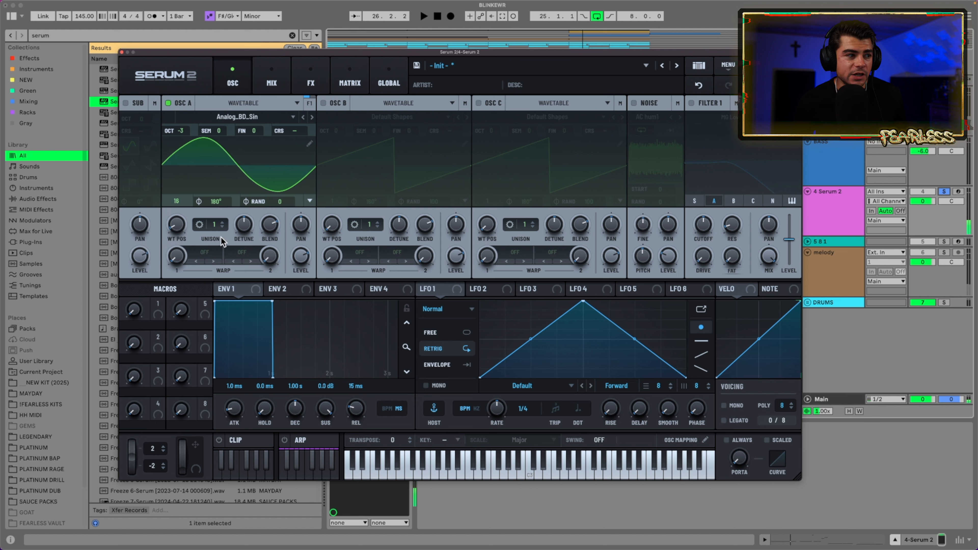
key(space)
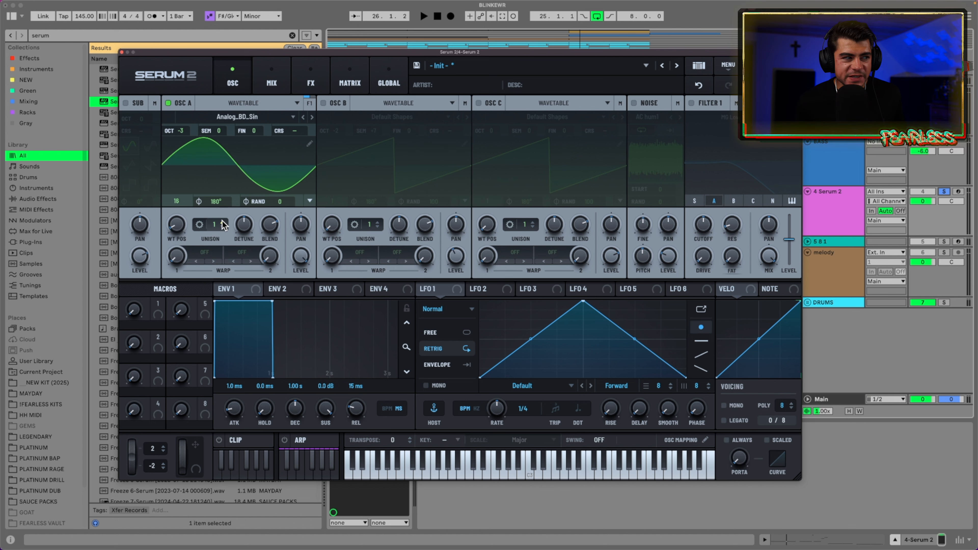
Give oscillator A 2 unison voices with a detune of 0.05.
click(222, 223)
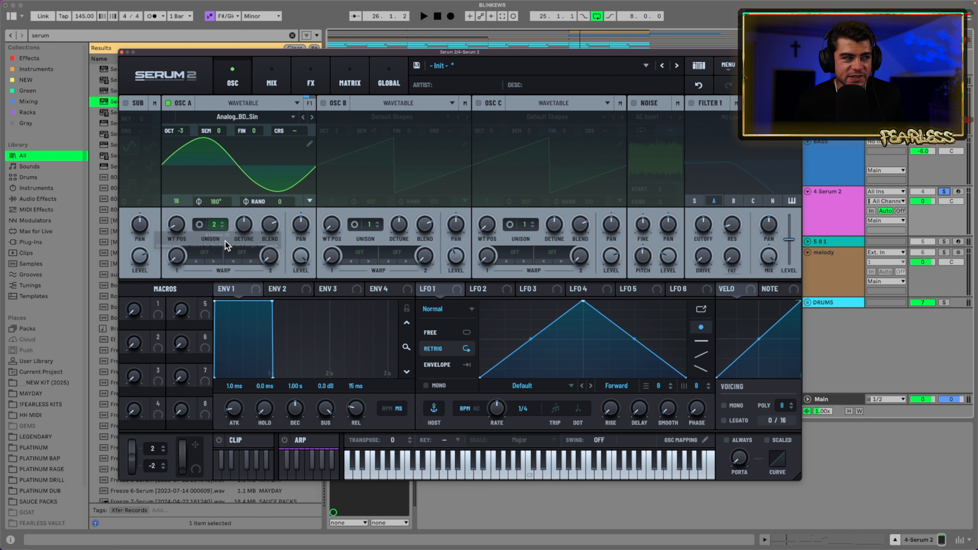
mouse_move(242, 226)
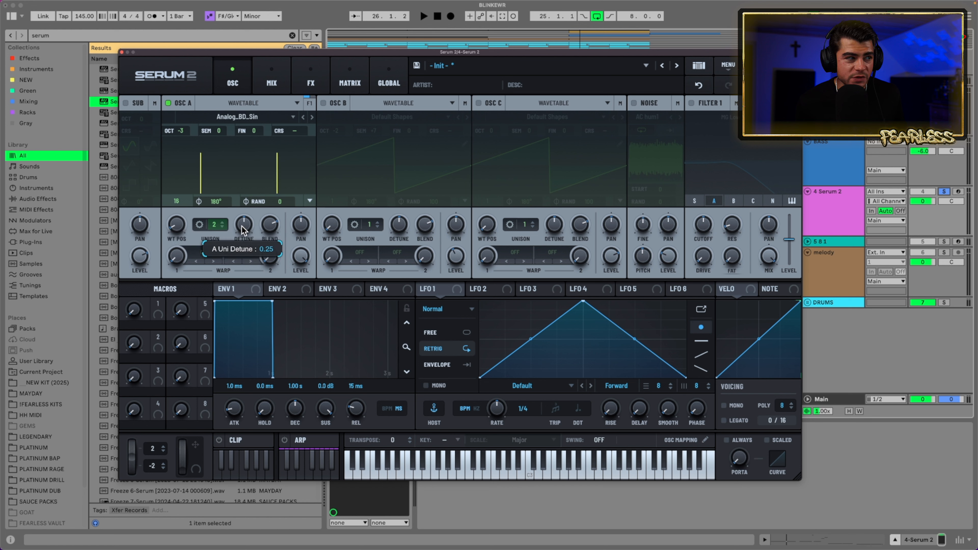
mouse_move(242, 226)
mouse_down()
mouse_move(246, 172)
mouse_move(236, 228)
mouse_up()
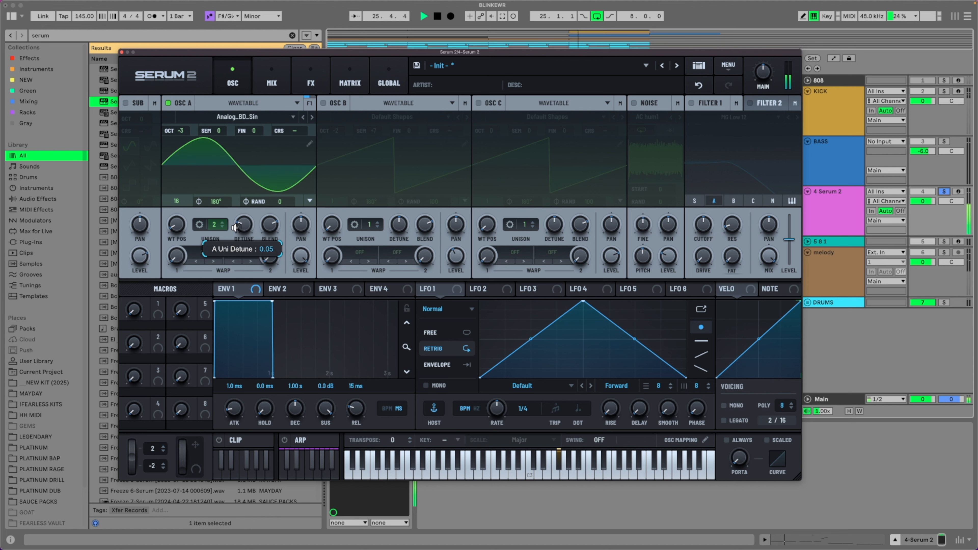
Enable oscillator B and tune it to octave -2 and semitone +7.
click(323, 104)
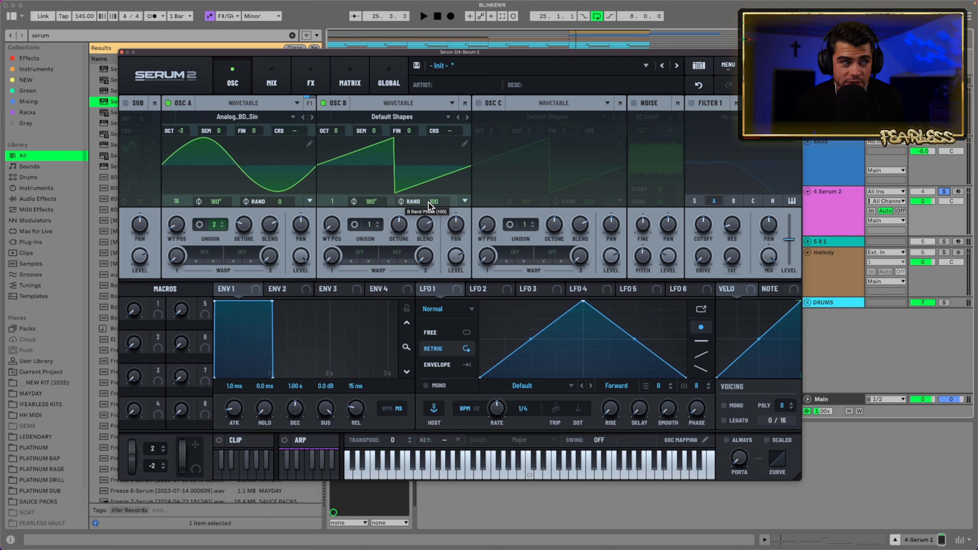
drag(339, 131, 339, 153)
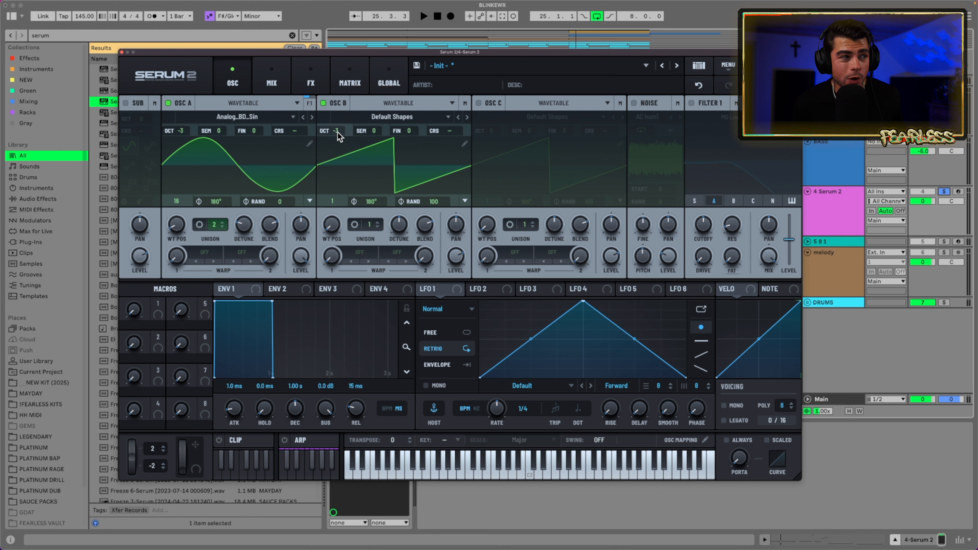
drag(337, 132, 376, 107)
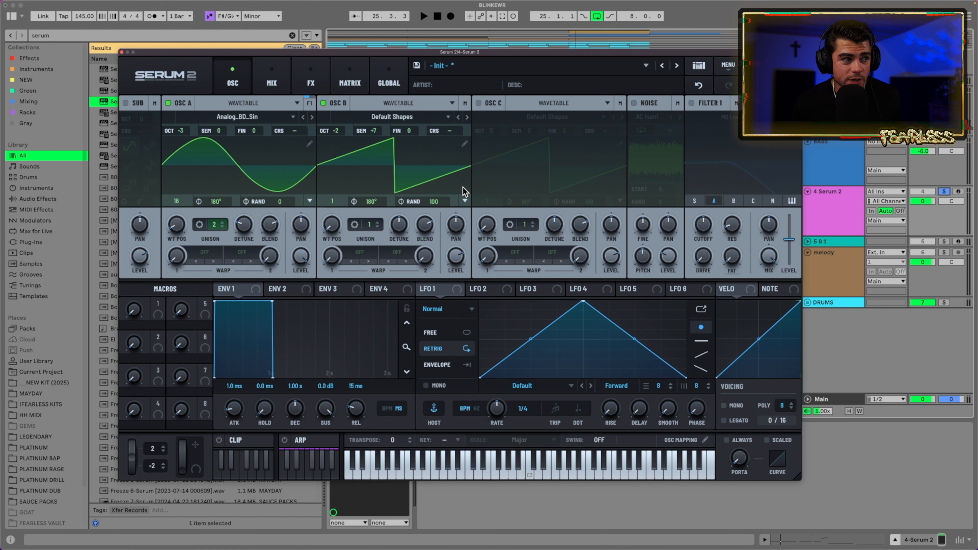
Set oscillator B to 15 unison voices with its level at about 26% and detune at about 0.09.
drag(370, 225, 383, 103)
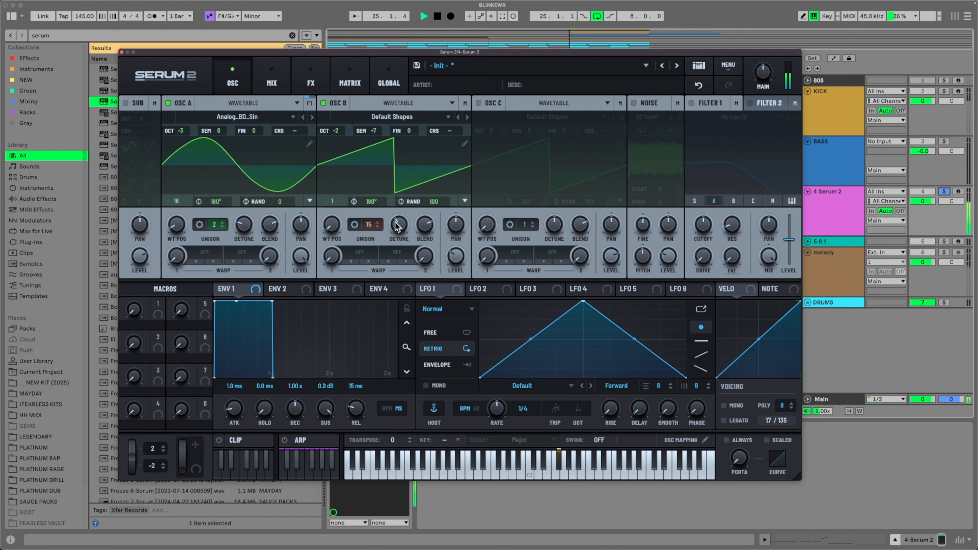
drag(458, 258, 460, 263)
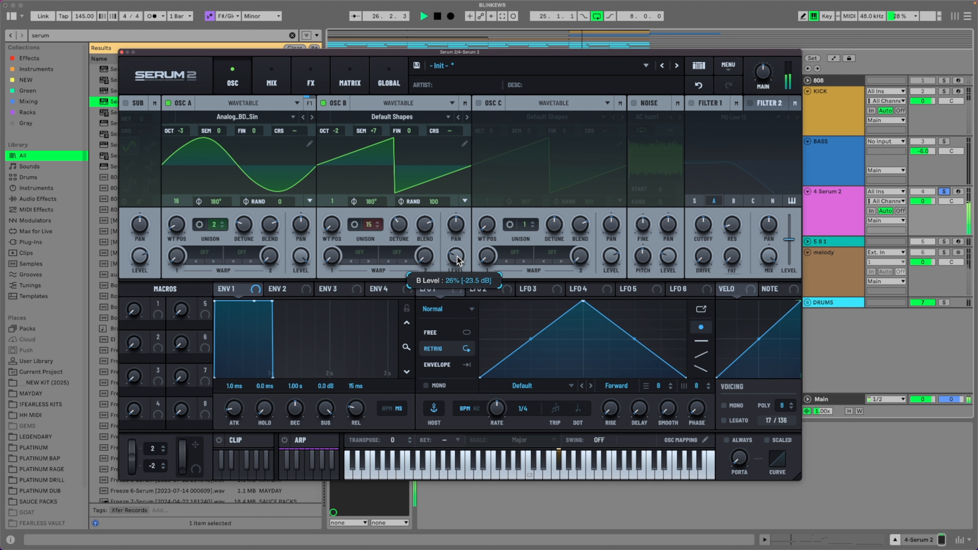
drag(398, 224, 391, 228)
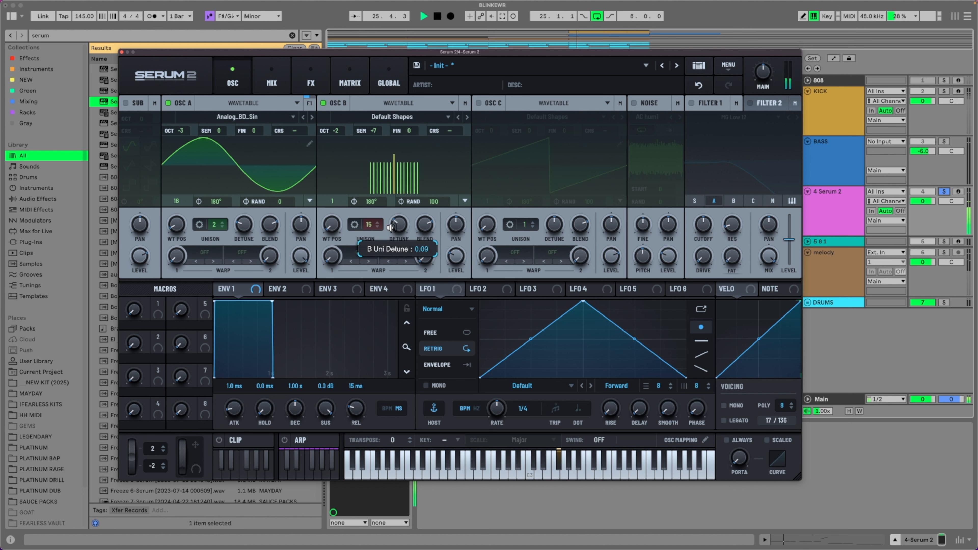
Set envelope 1's attack to 2.9 ms and its release to 28 ms.
drag(234, 408, 235, 413)
key(space)
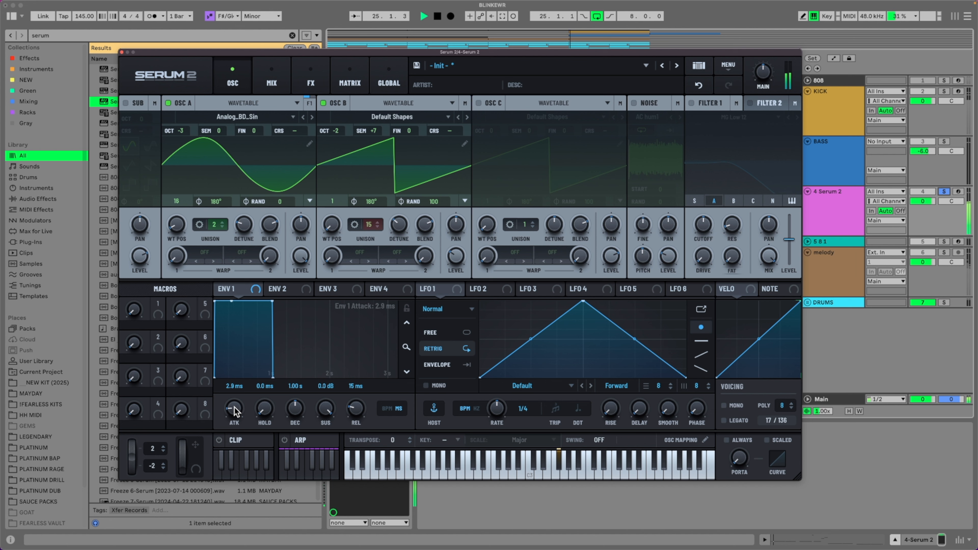
key(space)
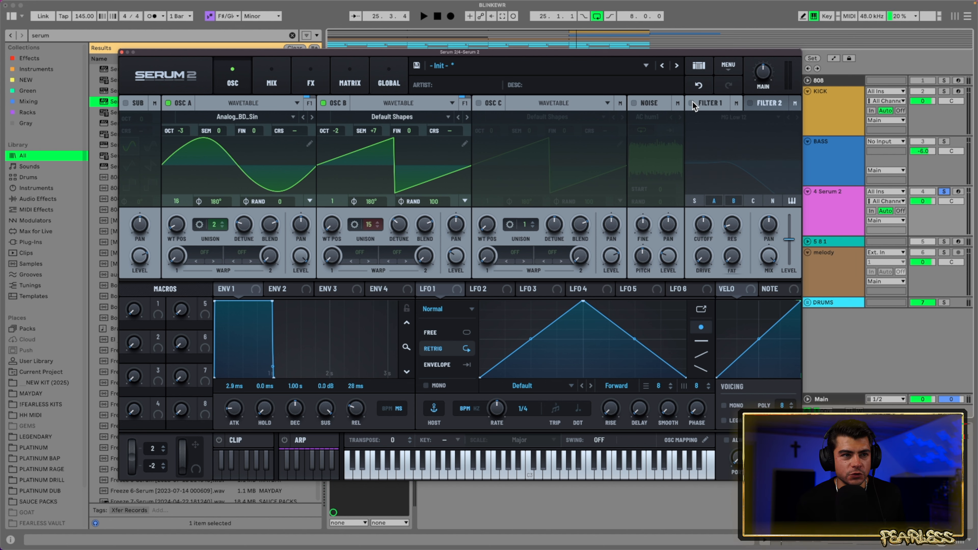
Enable Filter 1 with the Notch 24 type and set its cutoff to about 620 Hz during playback.
click(692, 103)
click(737, 117)
click(797, 276)
key(space)
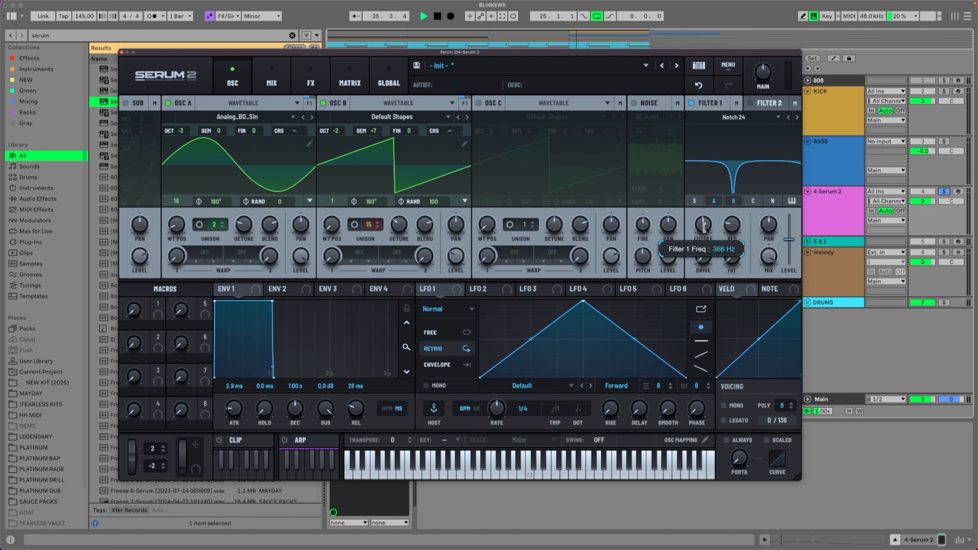
mouse_move(707, 224)
mouse_down()
mouse_move(709, 198)
mouse_move(704, 222)
mouse_up()
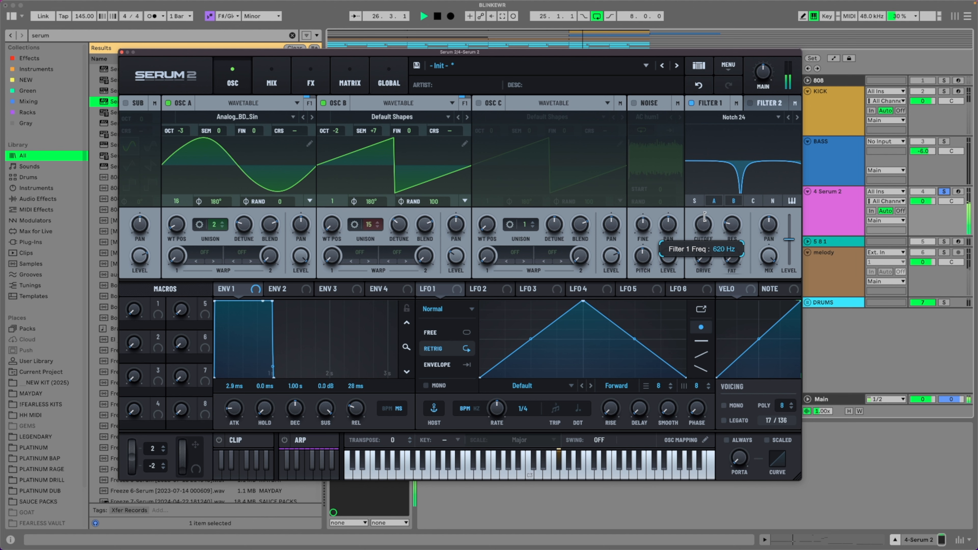
Assign LFO 1 to the Filter 1 cutoff in Envelope mode and shape a first peak and dip at the curve's start.
drag(421, 289, 725, 204)
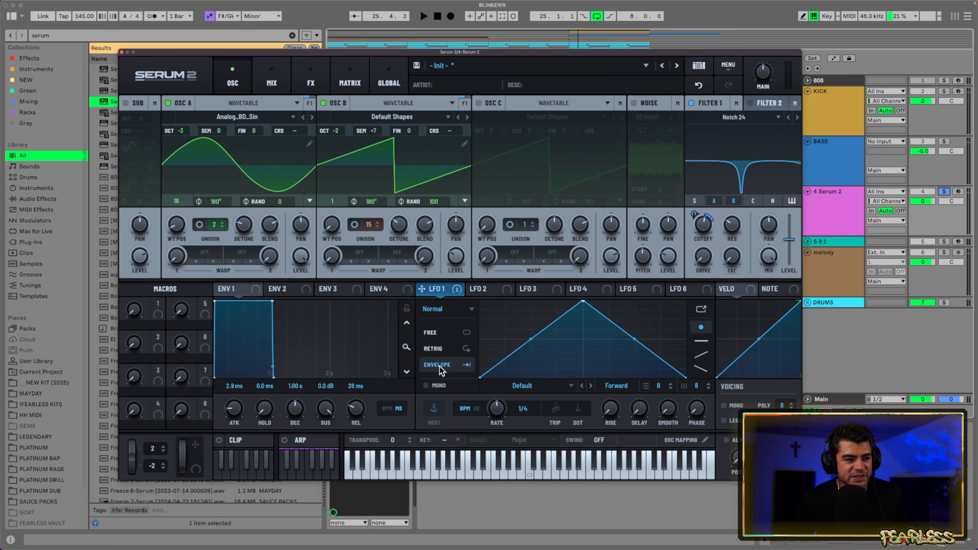
drag(583, 324, 506, 342)
double_click(502, 327)
double_click(539, 342)
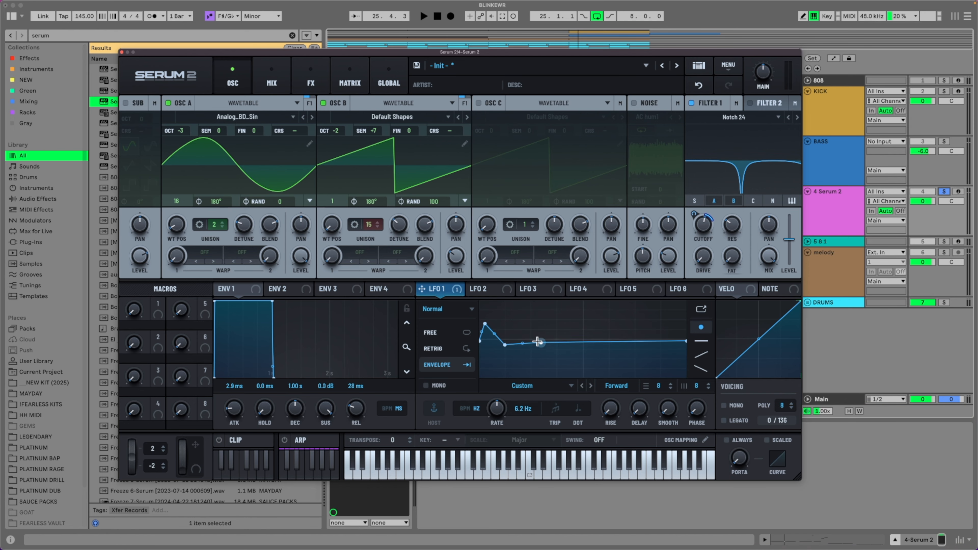
Add points along the rest of LFO 1's curve to form several peaks and dips of uneven height.
double_click(534, 343)
double_click(548, 343)
mouse_move(538, 342)
mouse_down()
mouse_move(519, 313)
mouse_move(551, 315)
mouse_up()
double_click(562, 346)
double_click(584, 302)
double_click(601, 349)
double_click(624, 319)
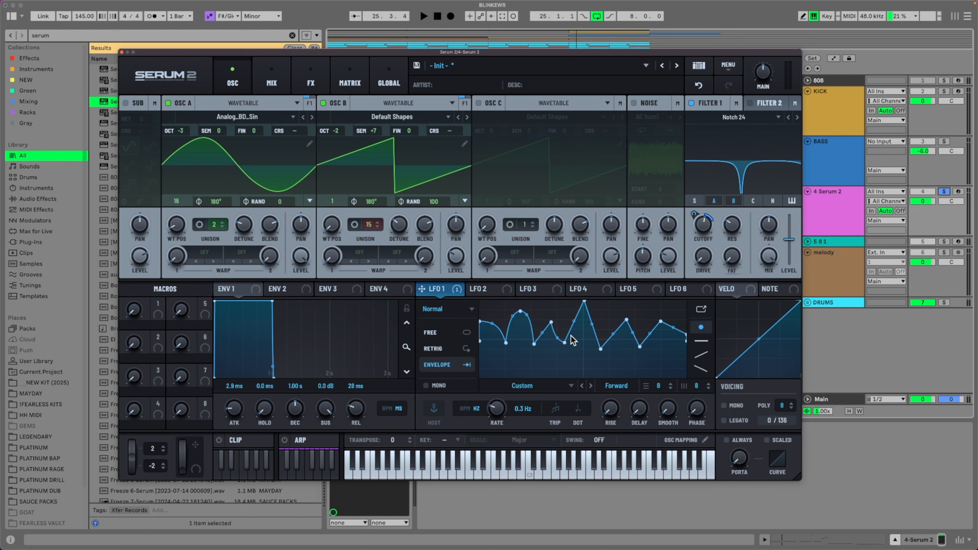
Bend the segments in the second half of LFO 1's curve into rounded humps.
drag(584, 301, 584, 310)
drag(574, 326, 574, 316)
drag(592, 329, 593, 315)
drag(601, 349, 605, 346)
drag(615, 333, 615, 322)
mouse_move(633, 332)
mouse_down()
mouse_move(633, 323)
mouse_move(643, 343)
mouse_up()
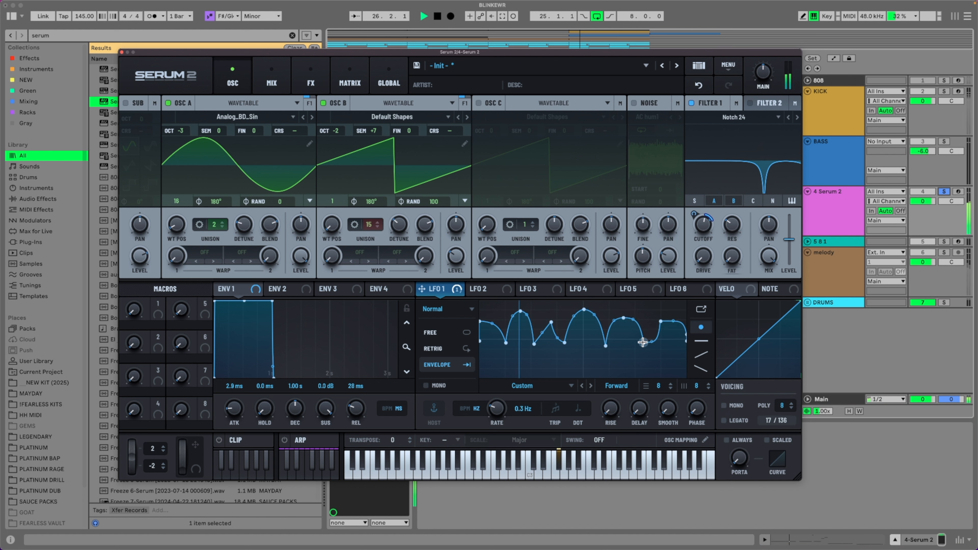
Set LFO 1's rate to 0.4 Hz and audition the movement.
drag(501, 413, 496, 407)
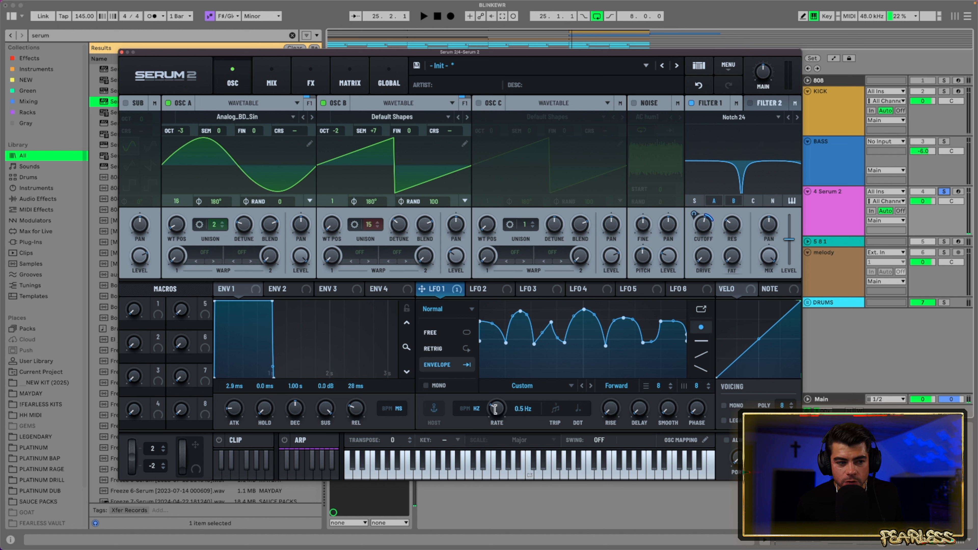
key(space)
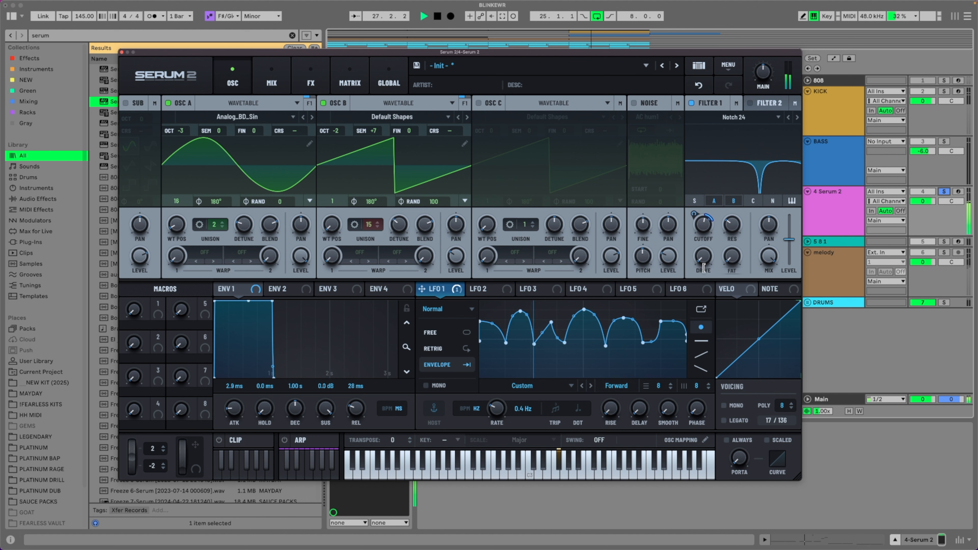
key(space)
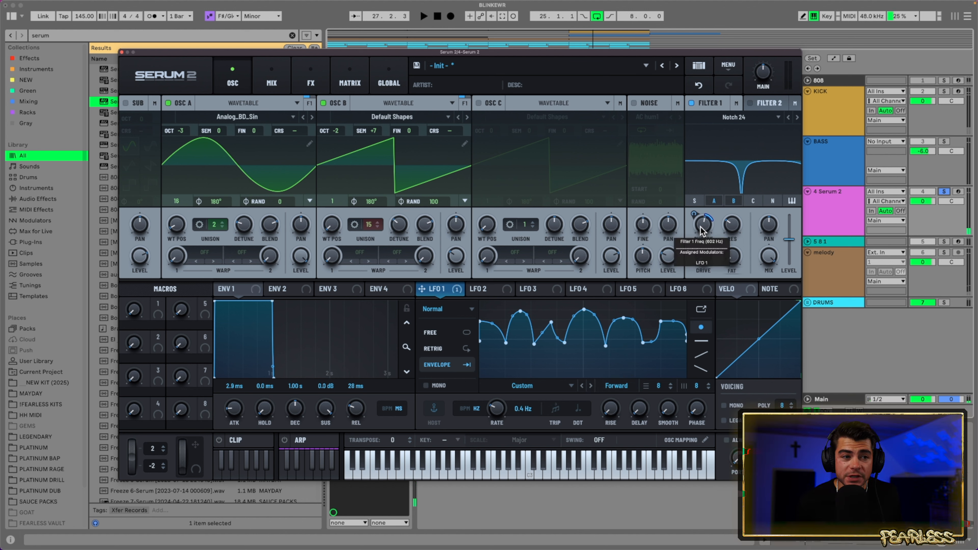
Reduce LFO 1's modulation depth on the Filter 1 cutoff and set the cutoff to about 704 Hz while auditioning.
mouse_move(695, 214)
drag(695, 214, 695, 219)
key(space)
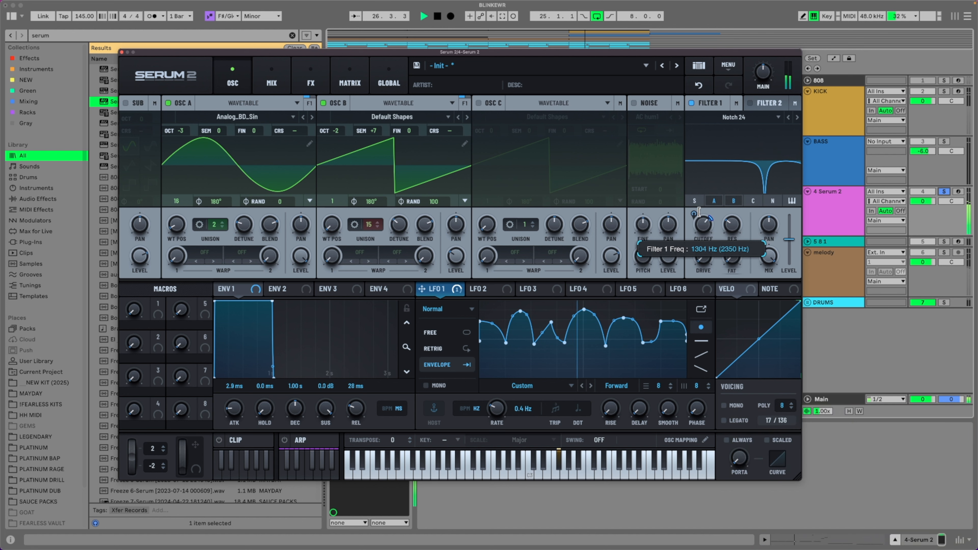
key(space)
key(space)
drag(699, 212, 704, 232)
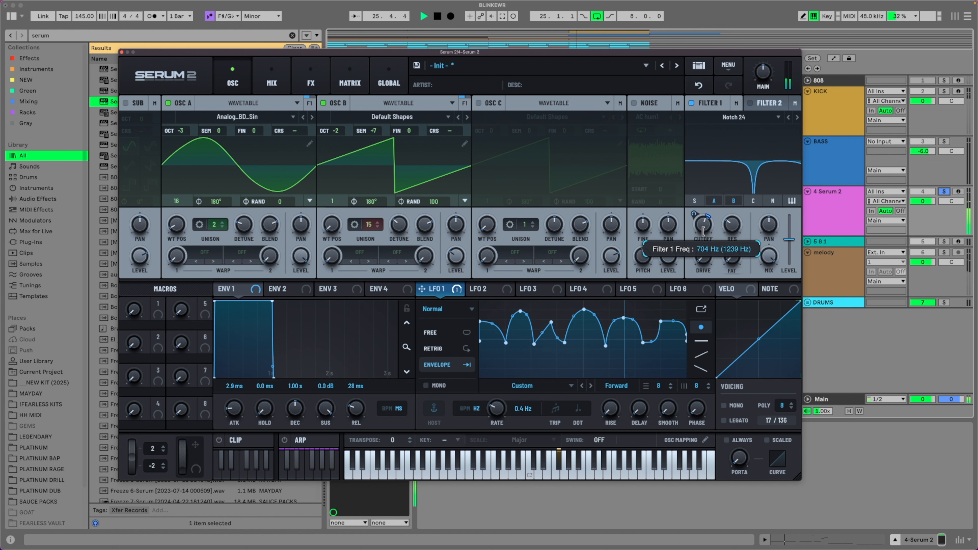
key(space)
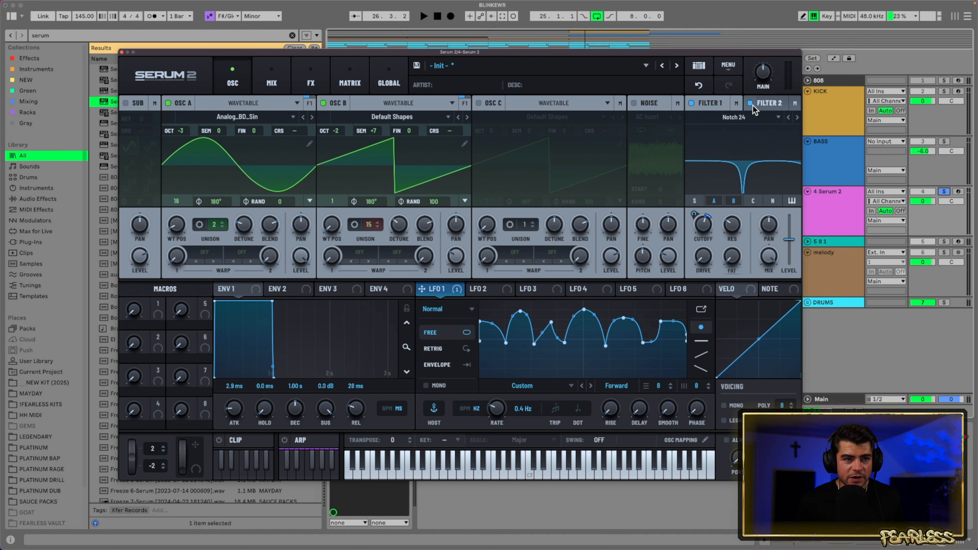
Route the sub, oscillators A, B and C, and noise through Filter 2, and open its MG Low 12 cutoff to 22050 Hz.
click(764, 103)
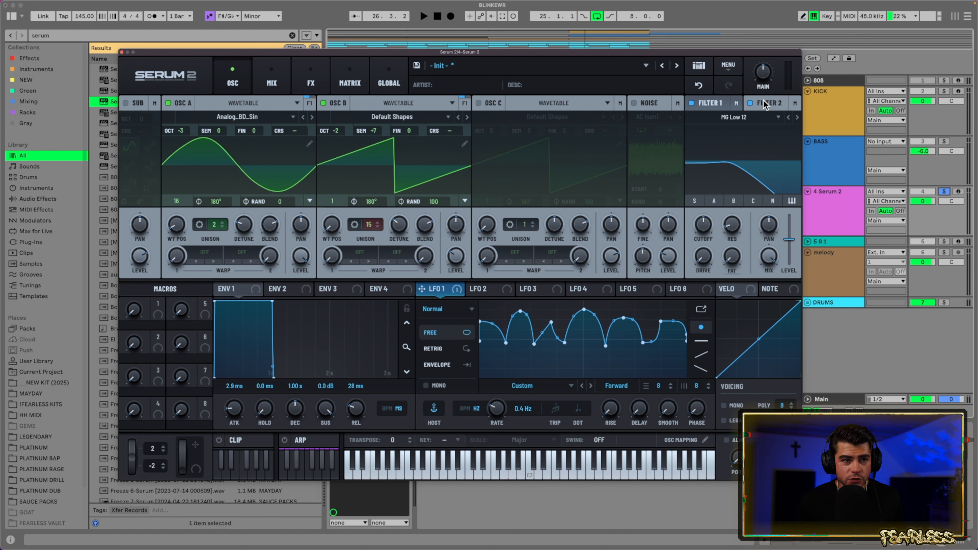
click(694, 201)
click(714, 201)
click(734, 201)
click(753, 201)
click(773, 201)
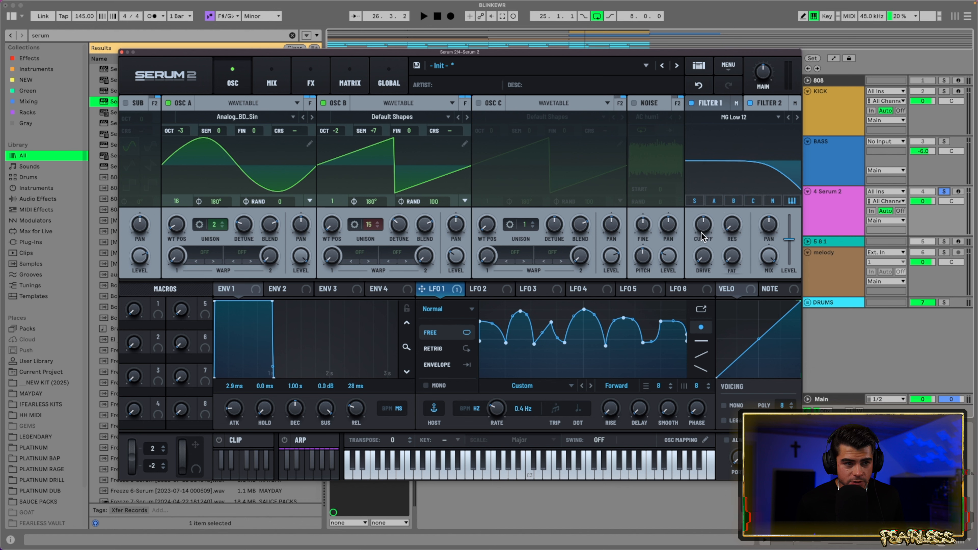
drag(702, 232, 730, 2)
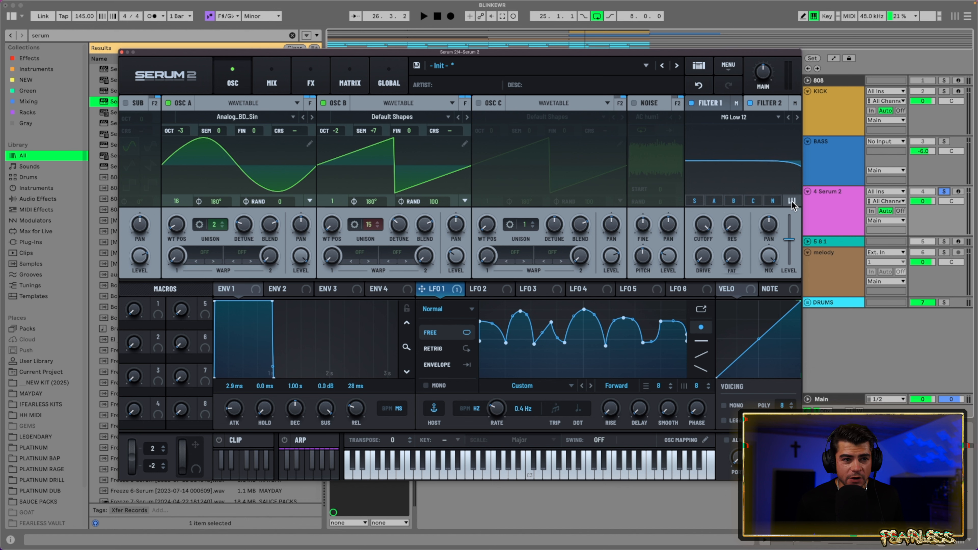
Assign velocity to modulate Filter 2's level and lower the Filter 2 cutoff while auditioning.
click(731, 294)
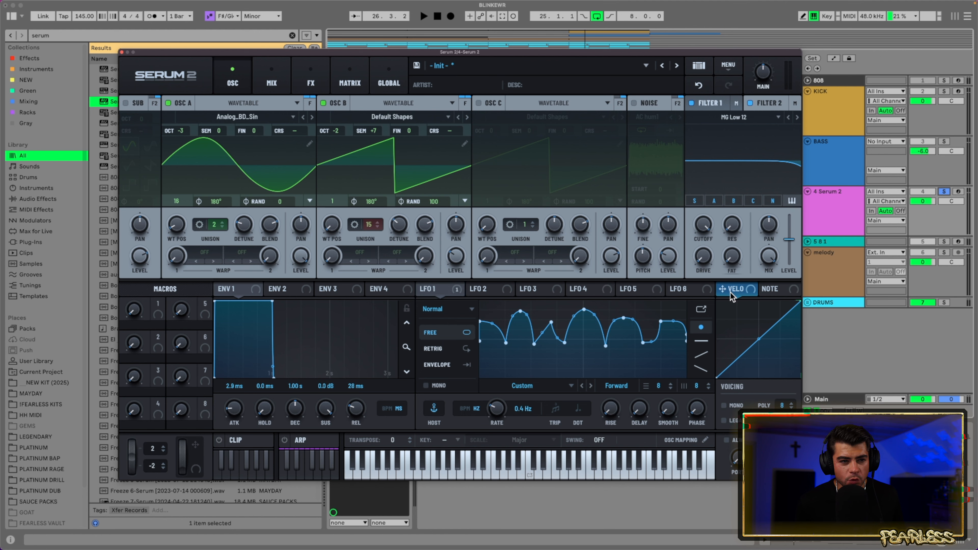
drag(732, 297, 789, 246)
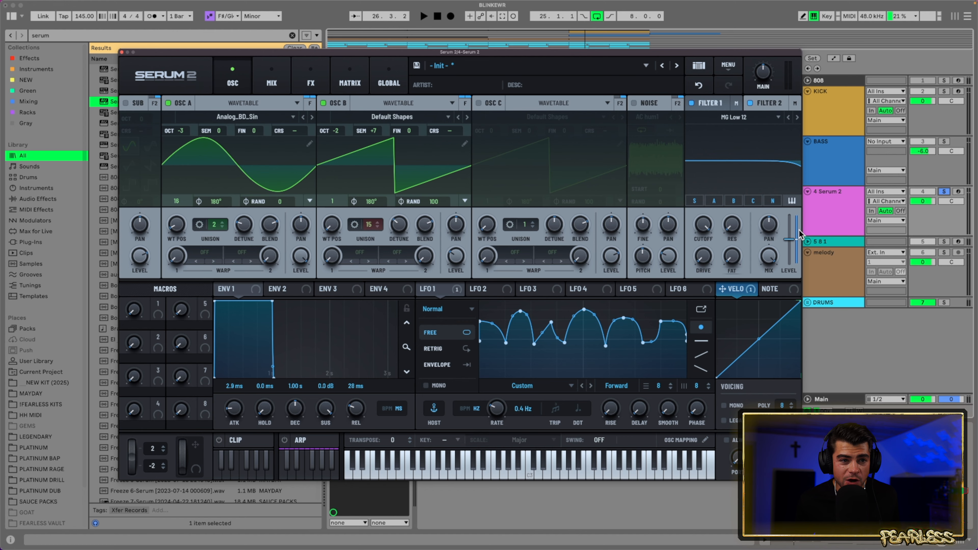
mouse_move(794, 244)
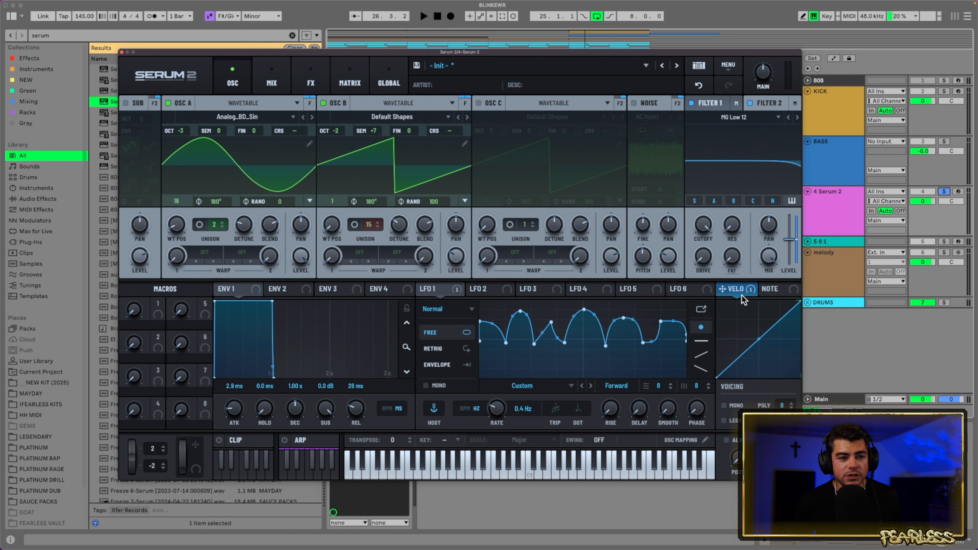
key(space)
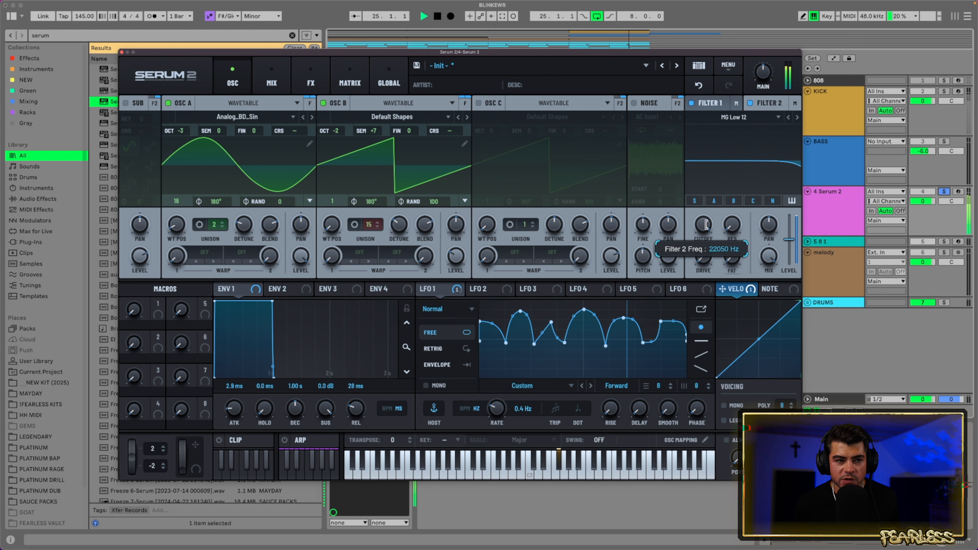
mouse_move(703, 225)
mouse_down()
mouse_move(700, 266)
mouse_move(689, 236)
mouse_up()
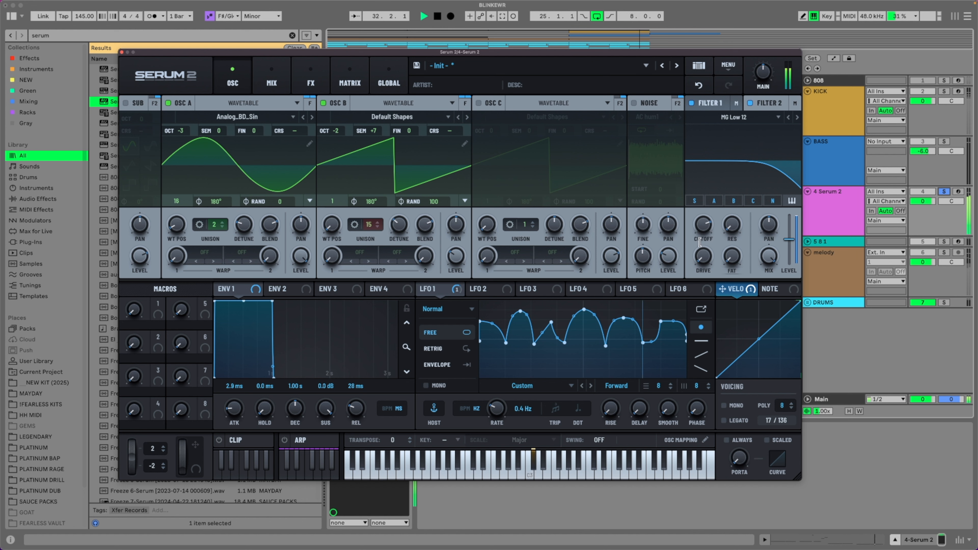
Add a Chorus to the main effects chain and set its mix to 22% while auditioning.
click(310, 81)
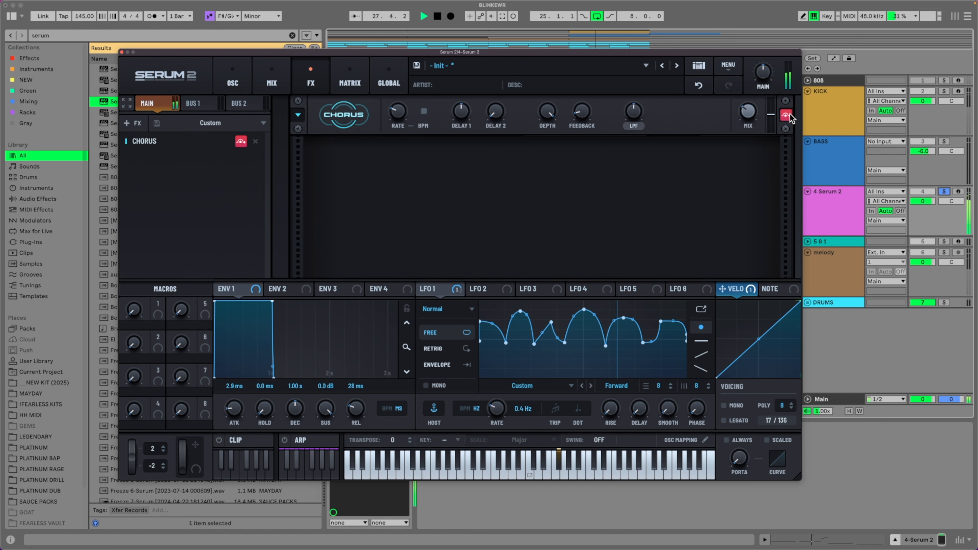
mouse_move(749, 113)
drag(748, 116, 746, 122)
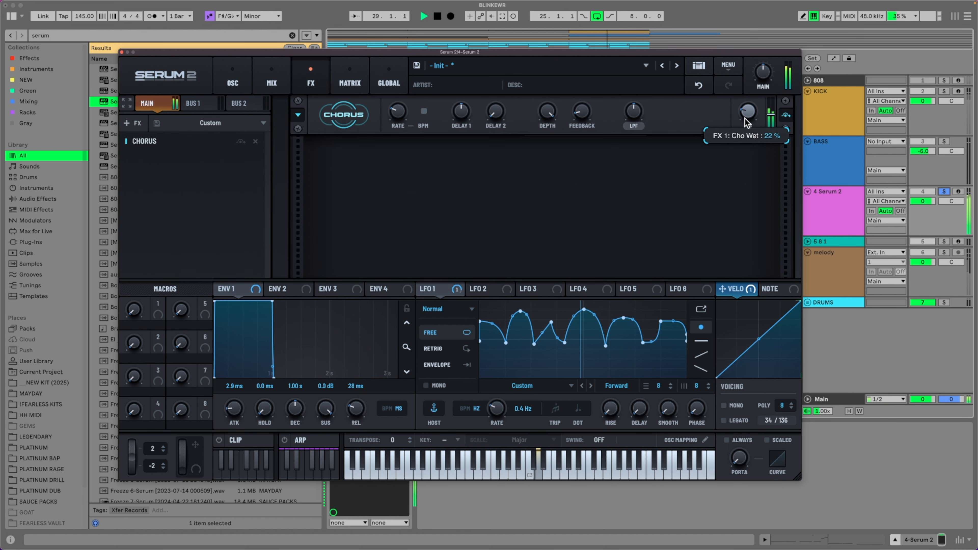
key(space)
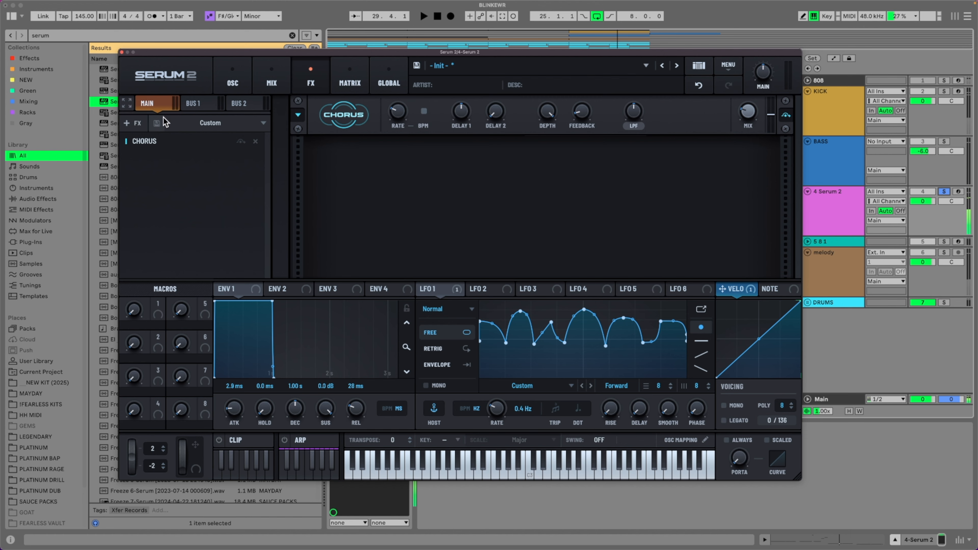
Add a Tube distortion after the chorus and adjust its drive and mix while auditioning.
click(137, 123)
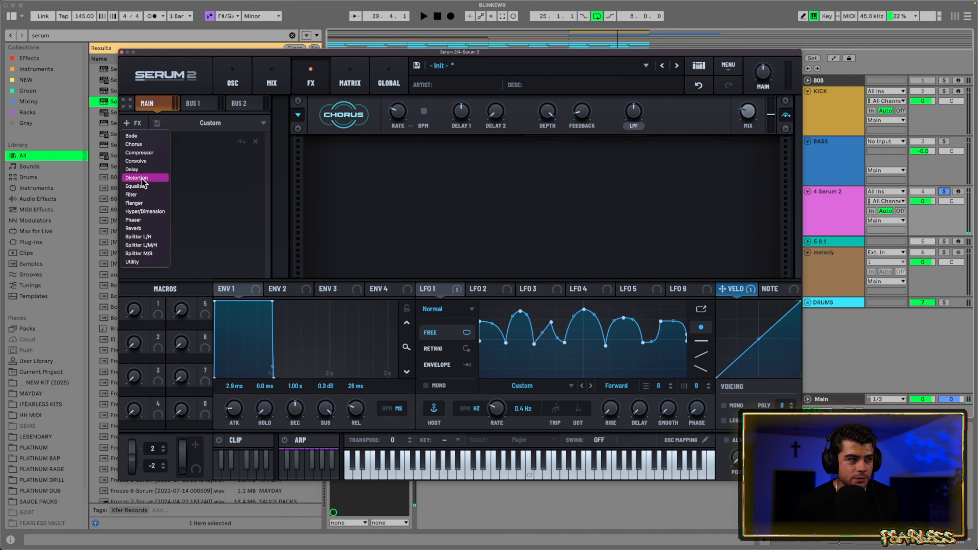
click(457, 250)
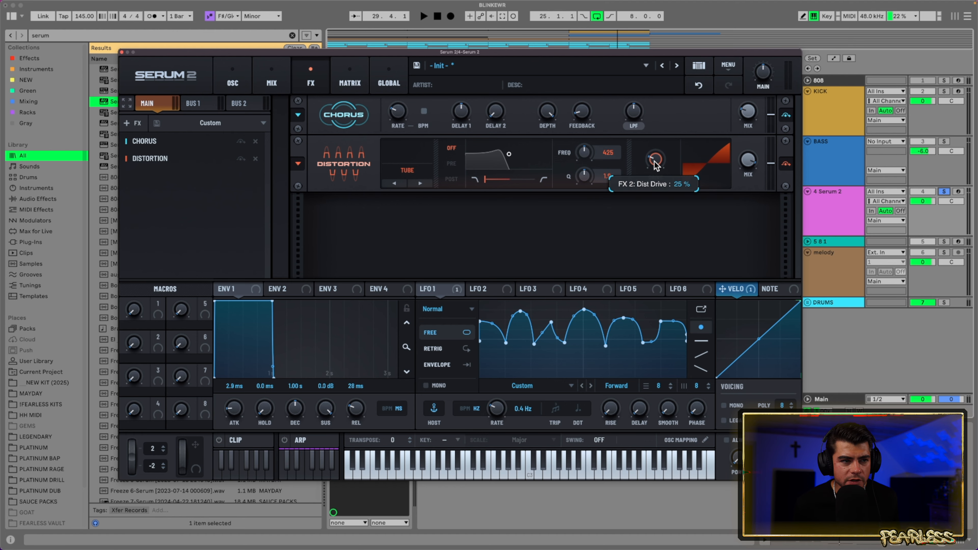
drag(649, 121, 644, 88)
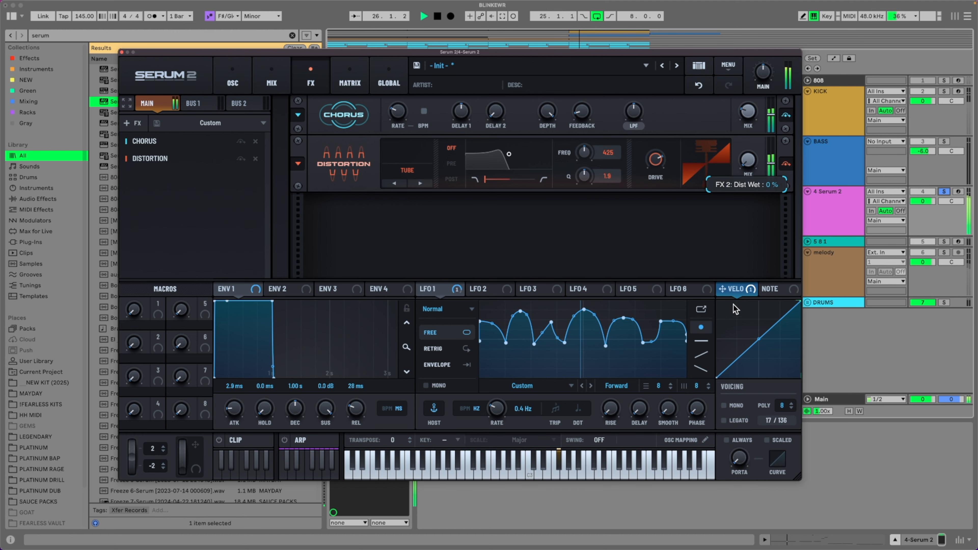
drag(710, 152, 696, 132)
Refine the distortion's drive and mix, and set the main volume to 42% (-12.0 dB).
drag(763, 70, 765, 77)
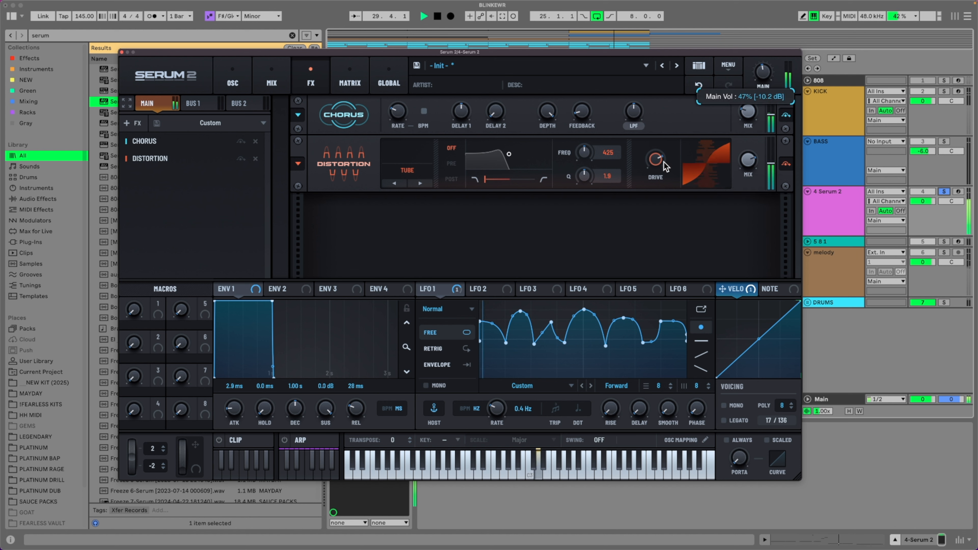
drag(655, 160, 659, 178)
drag(748, 160, 741, 140)
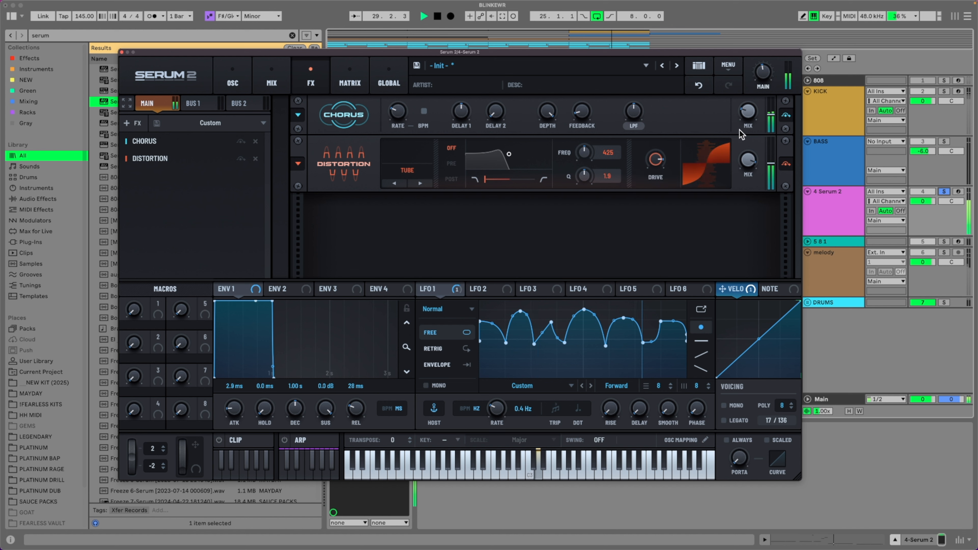
mouse_move(756, 73)
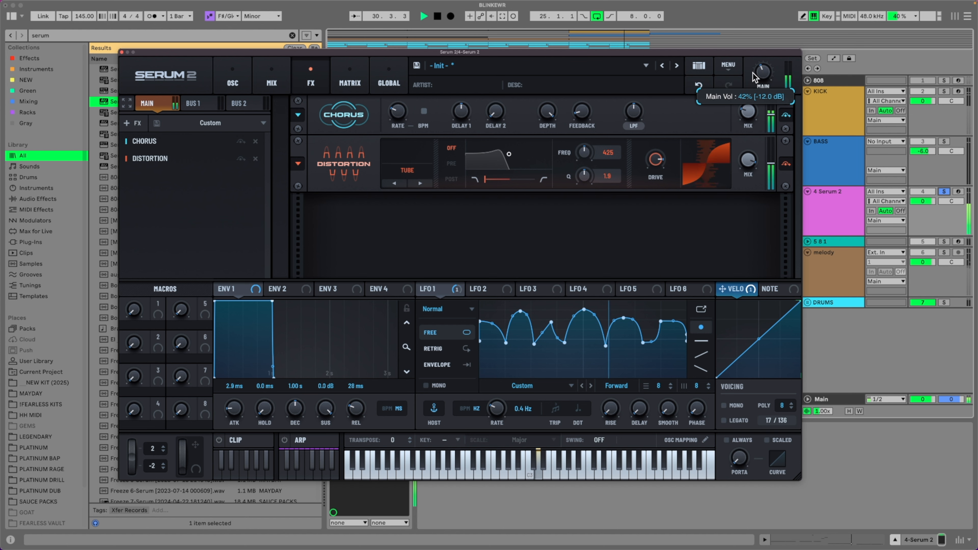
drag(753, 77, 756, 71)
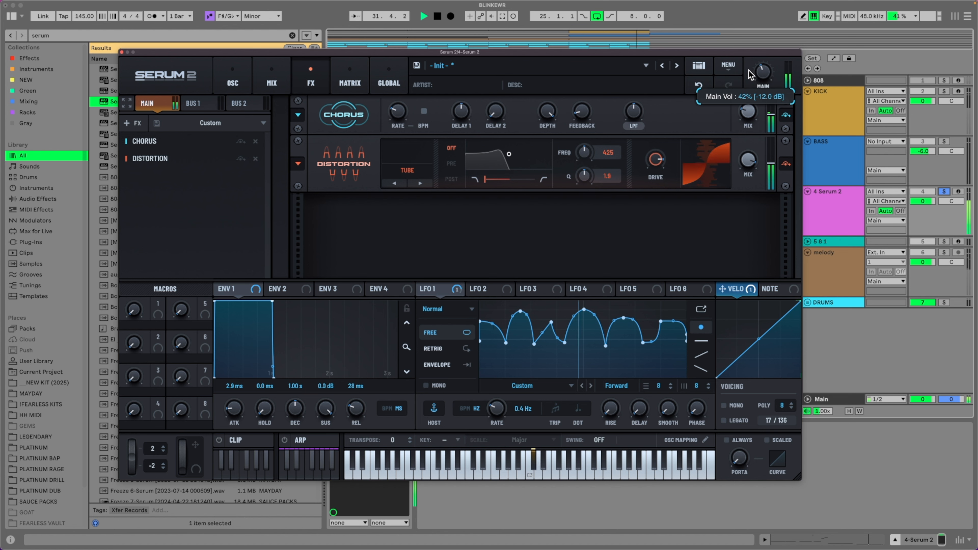
Set oscillator B's level to 41% (-15.5 dB) while auditioning the patch.
click(233, 83)
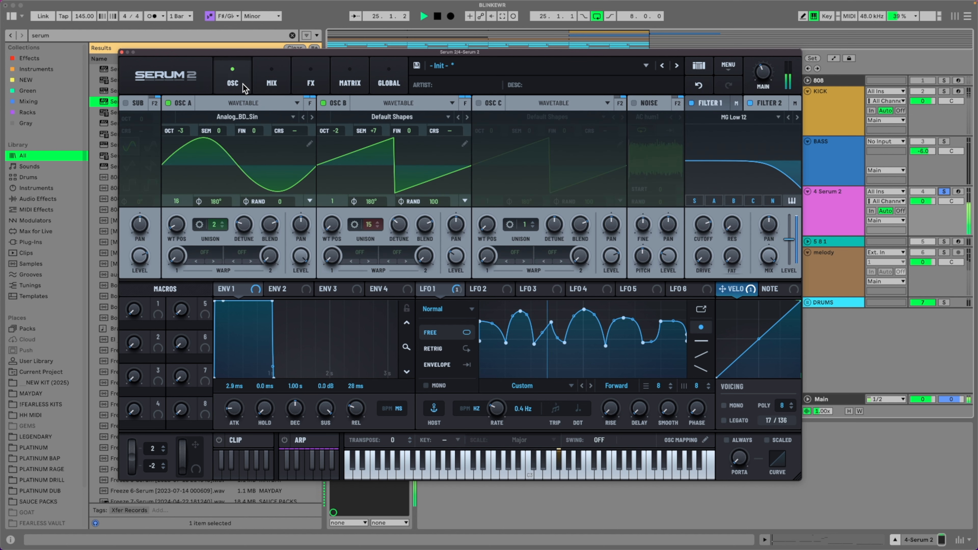
mouse_move(459, 262)
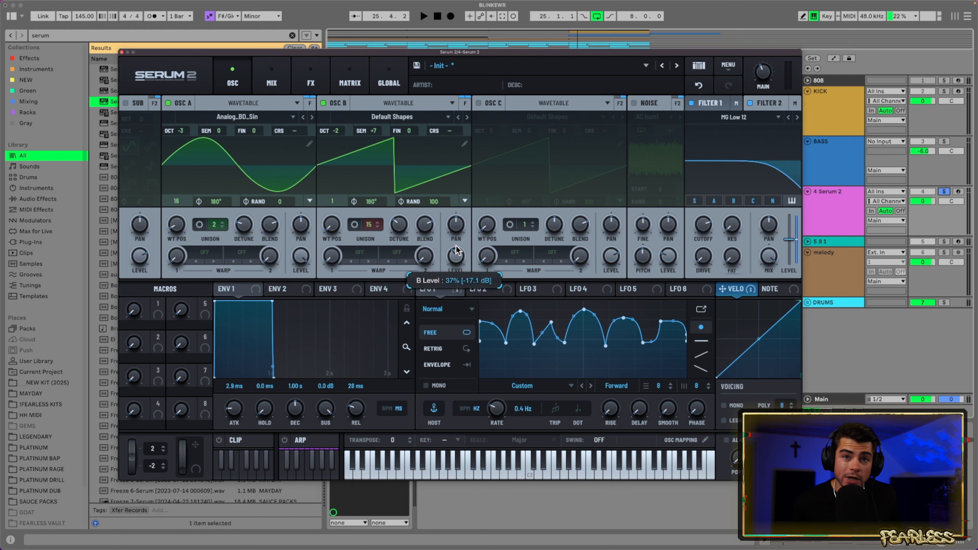
key(space)
drag(456, 250, 450, 227)
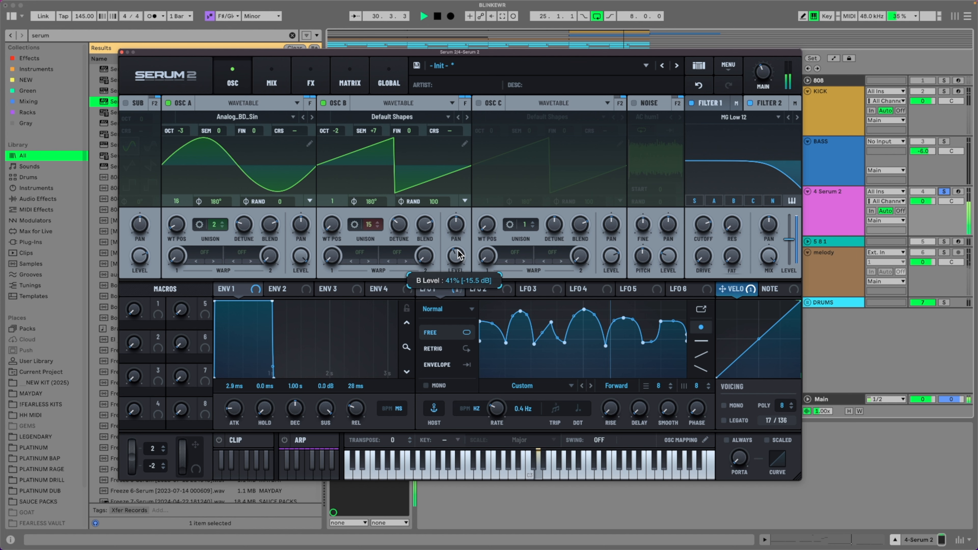
key(space)
Narrow oscillator B's unison width to 82 while auditioning and close its unison settings.
click(464, 201)
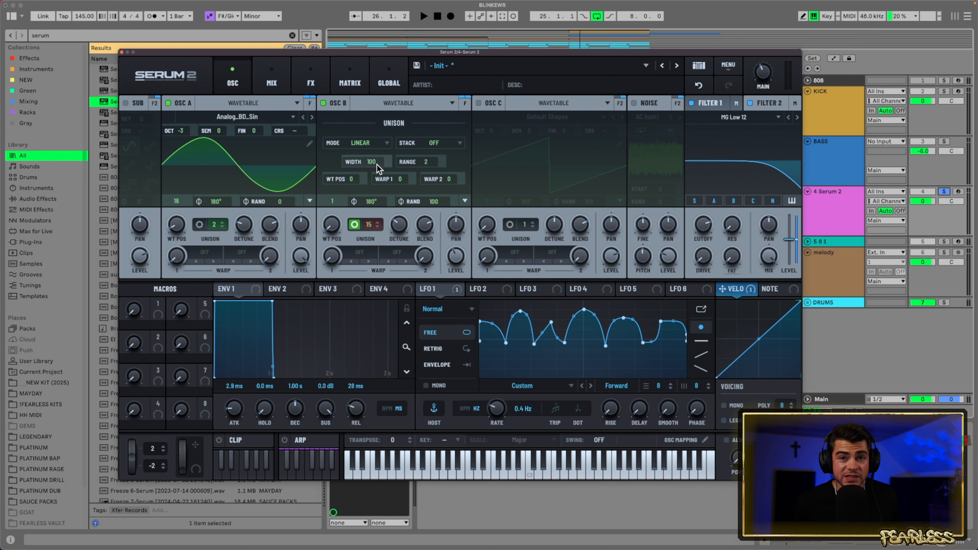
mouse_move(372, 166)
drag(372, 166, 373, 179)
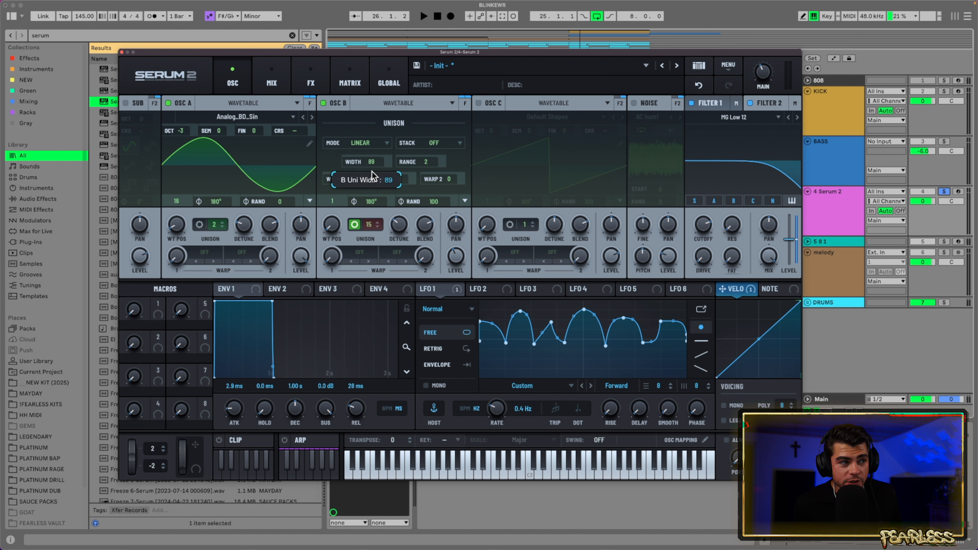
key(space)
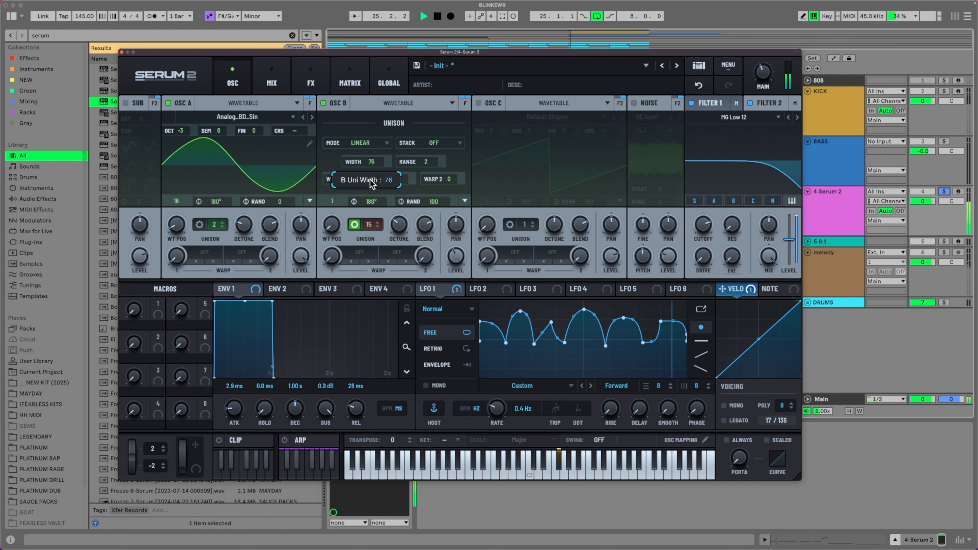
drag(373, 180, 379, 168)
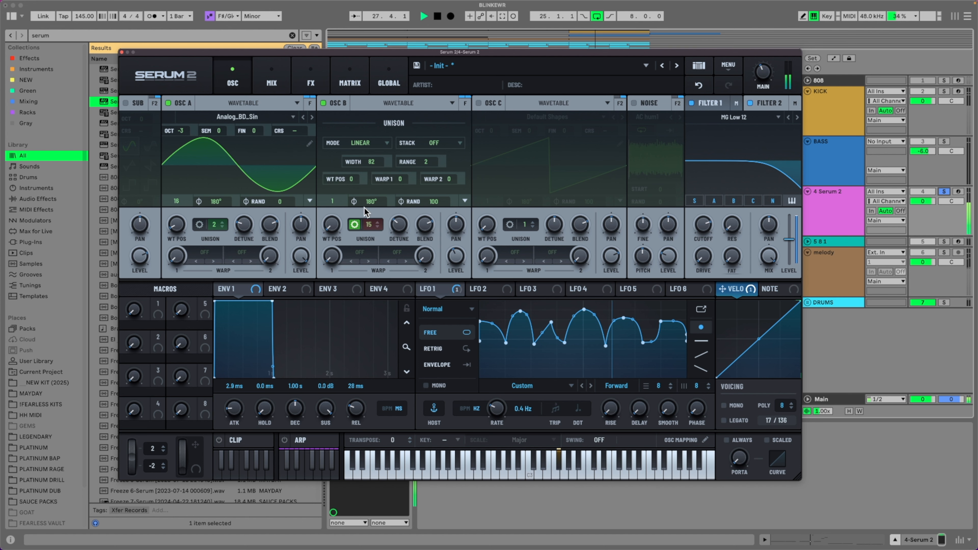
click(355, 225)
Set the chorus mix to 20% while auditioning and return to the oscillator view.
click(310, 79)
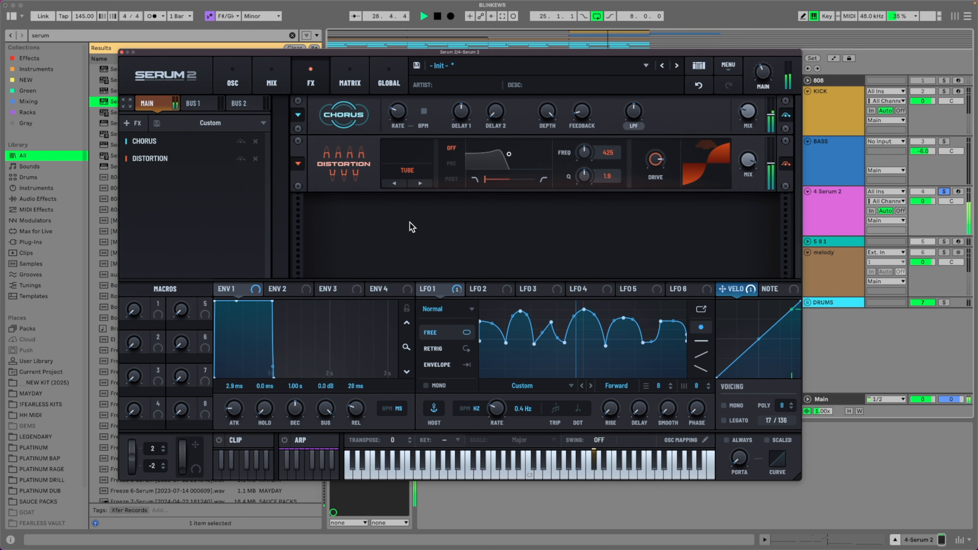
drag(748, 111, 747, 119)
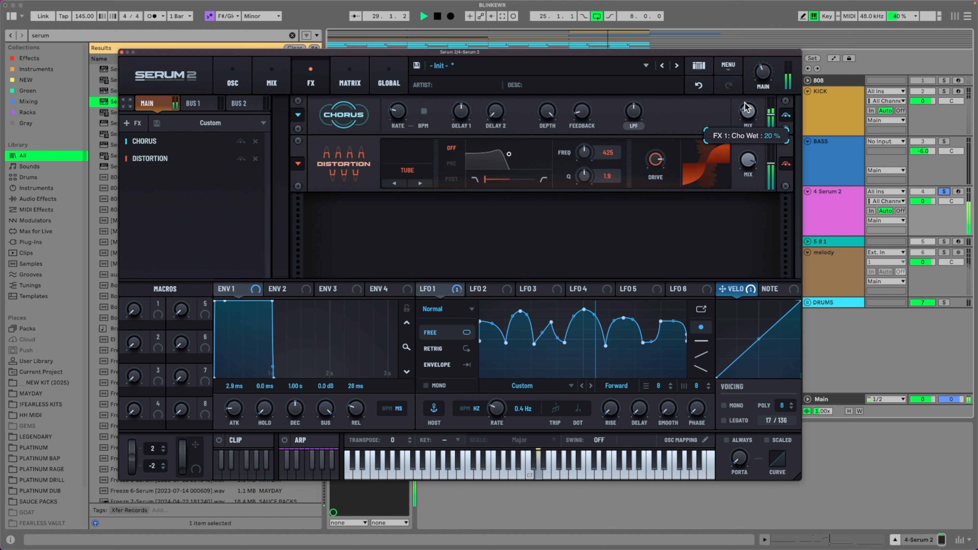
click(233, 79)
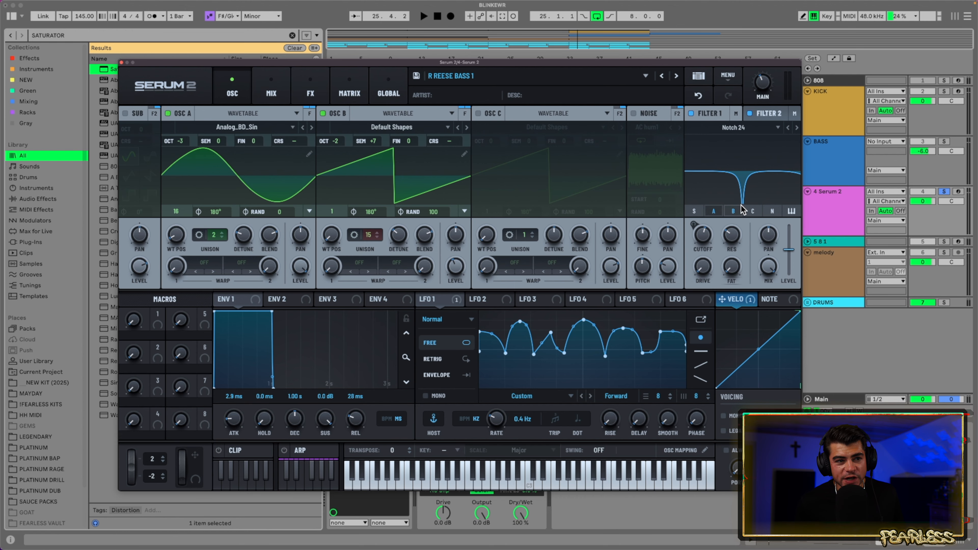
Move the synth window clear of the Saturator device and set the Saturator's output to -6.0 dB while auditioning.
drag(723, 62, 737, 29)
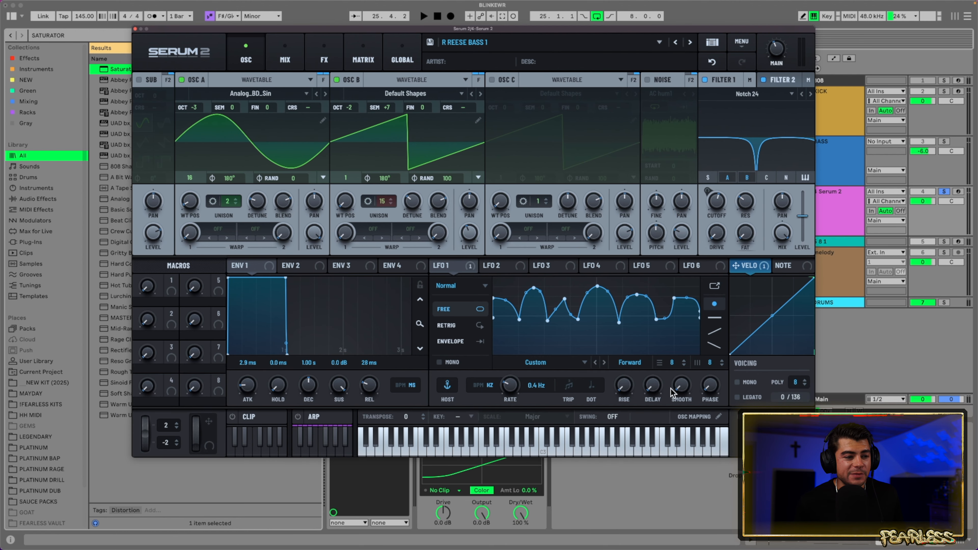
click(477, 489)
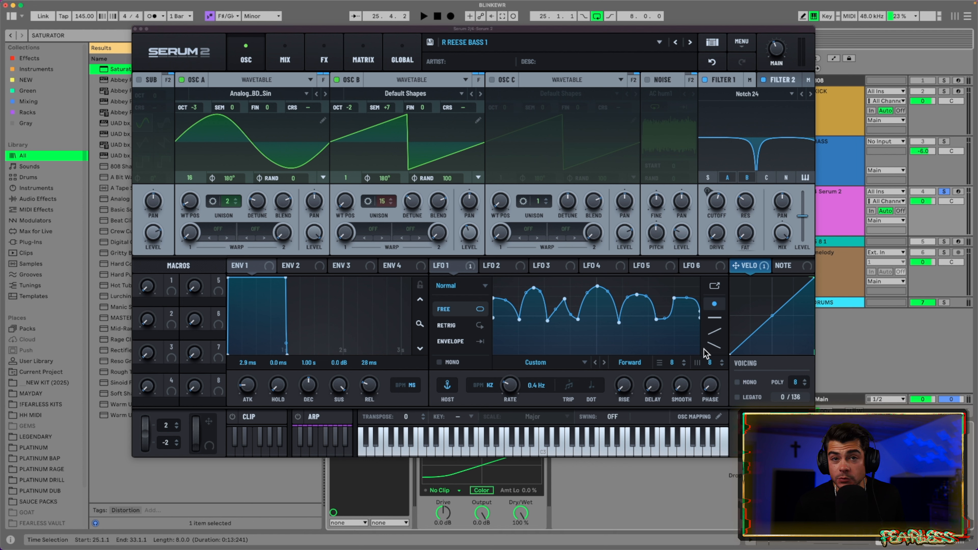
key(space)
drag(483, 514, 483, 528)
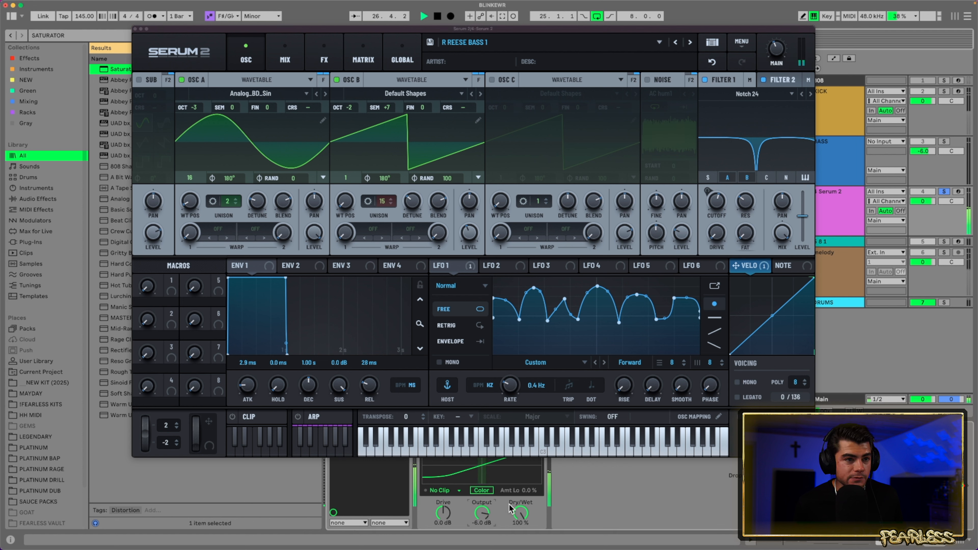
key(space)
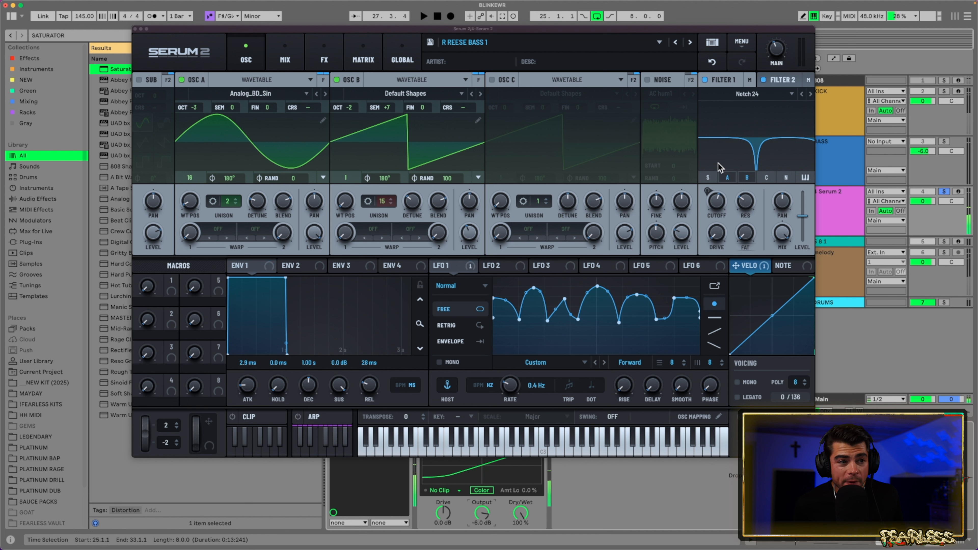
Adjust the cutoff of the LFO-modulated Notch 24 filter while auditioning the bass through the Saturator.
click(720, 208)
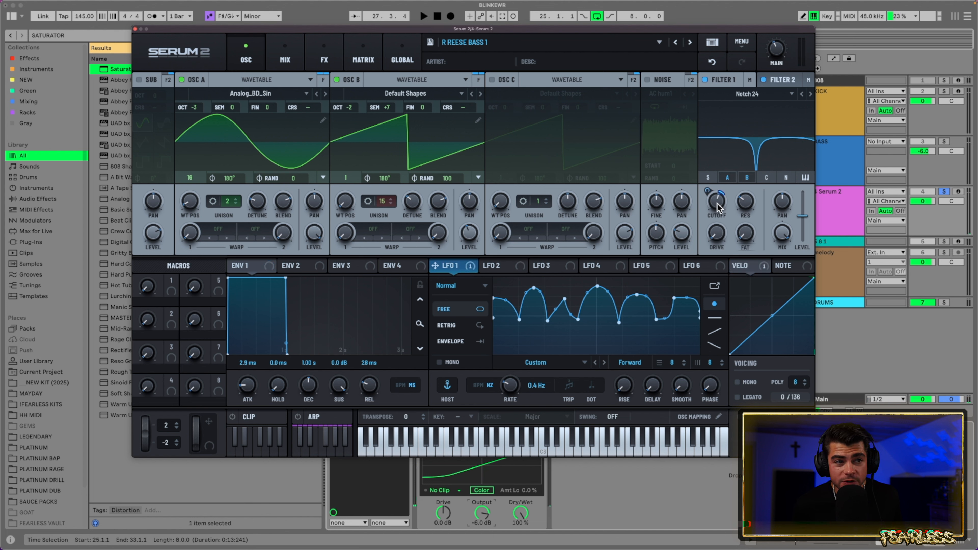
mouse_move(721, 209)
key(space)
drag(721, 209, 705, 185)
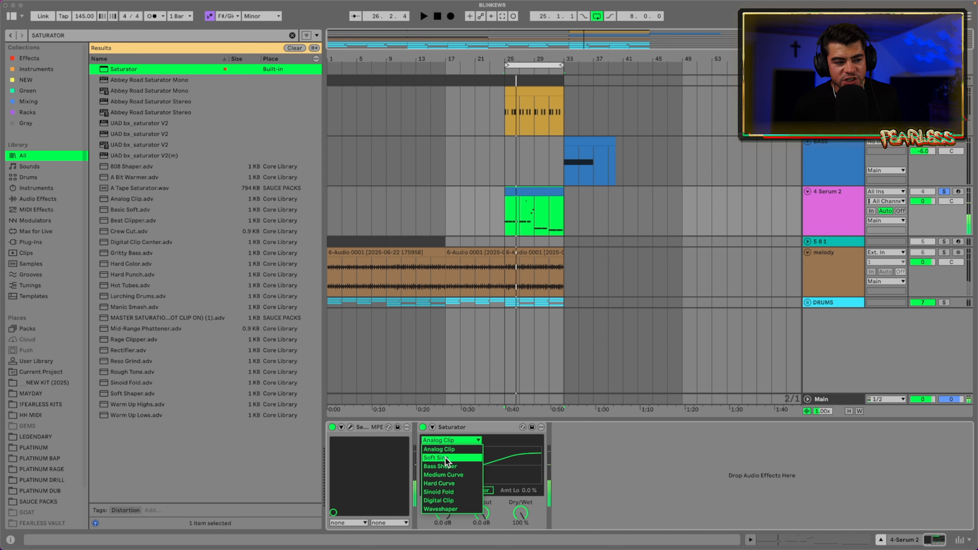
Set the Saturator's curve type to Soft Sine.
click(439, 449)
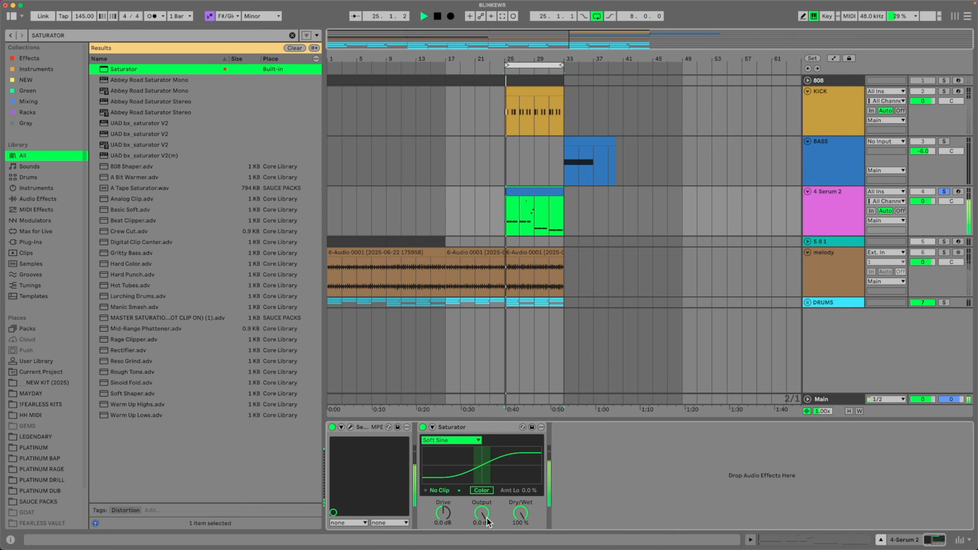
Close the synth window and set the Saturator's output to -6.0 dB while auditioning the bass.
drag(481, 513, 482, 522)
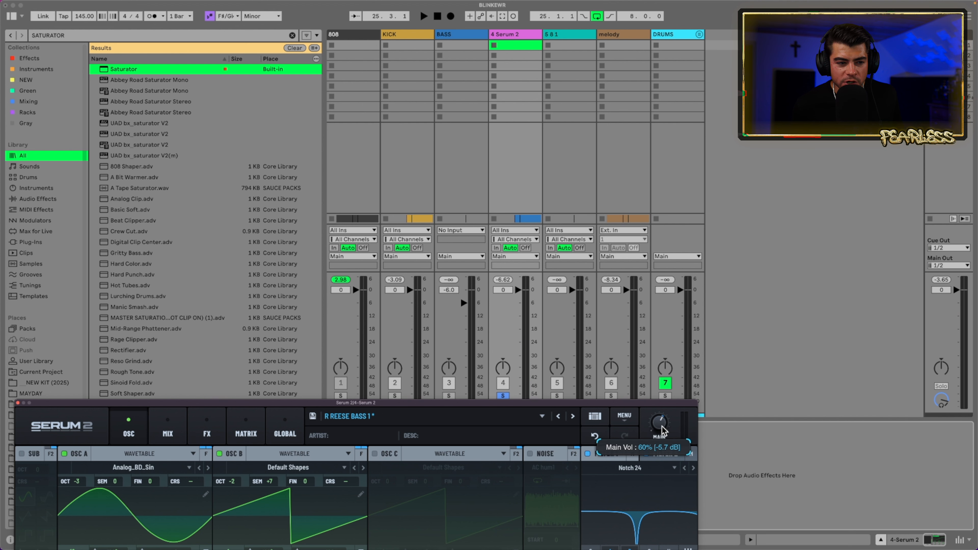
key(space)
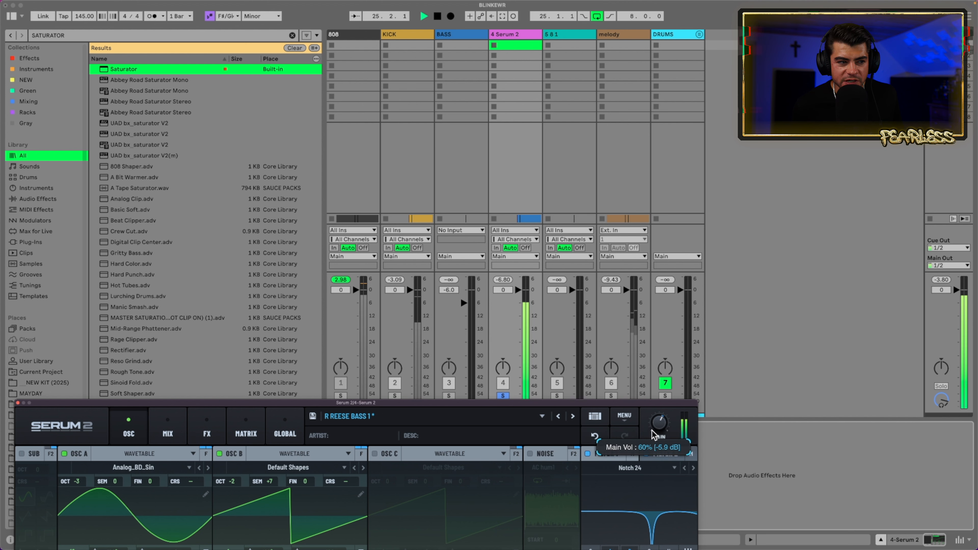
click(18, 403)
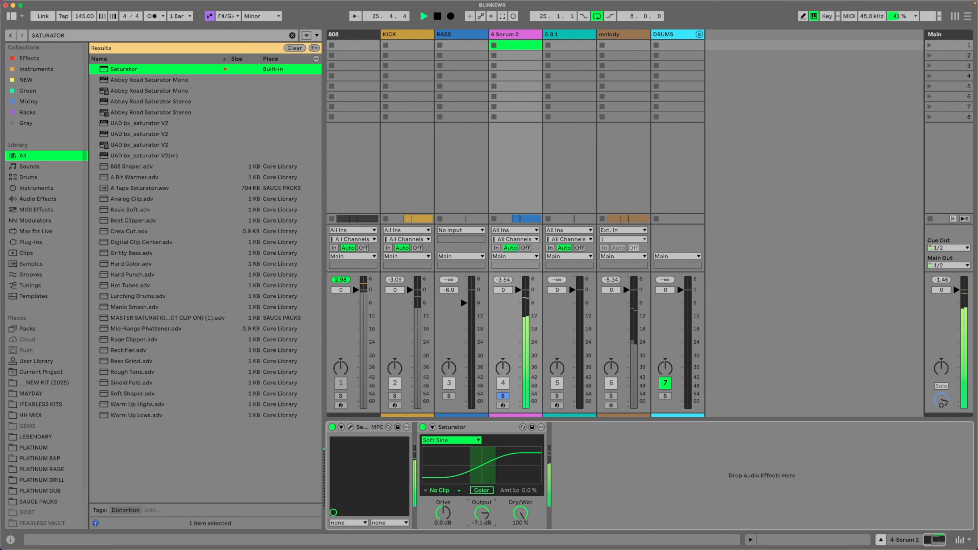
drag(480, 514, 480, 511)
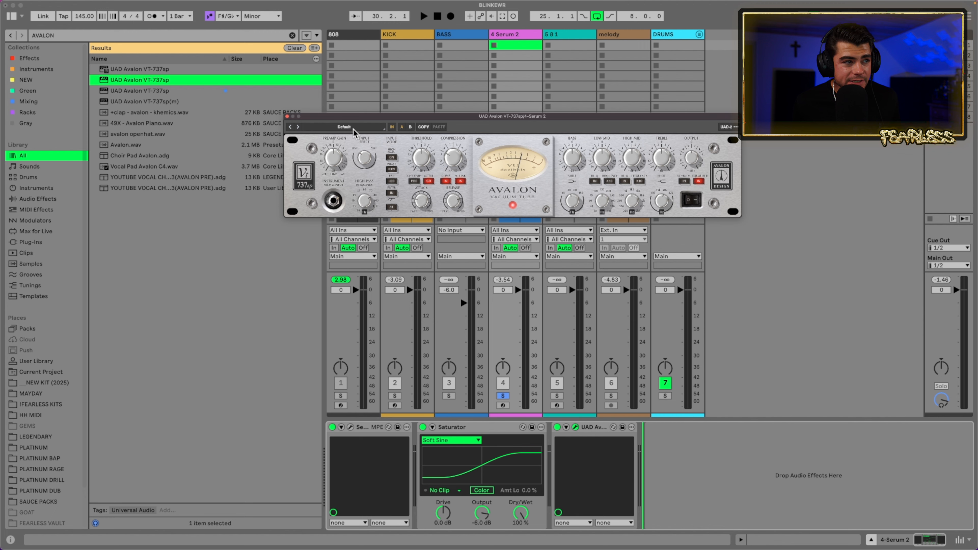
Load the 808 Comp artist preset in the Avalon VT-737sp and adjust its compressor threshold while the bass plays.
click(344, 127)
click(221, 180)
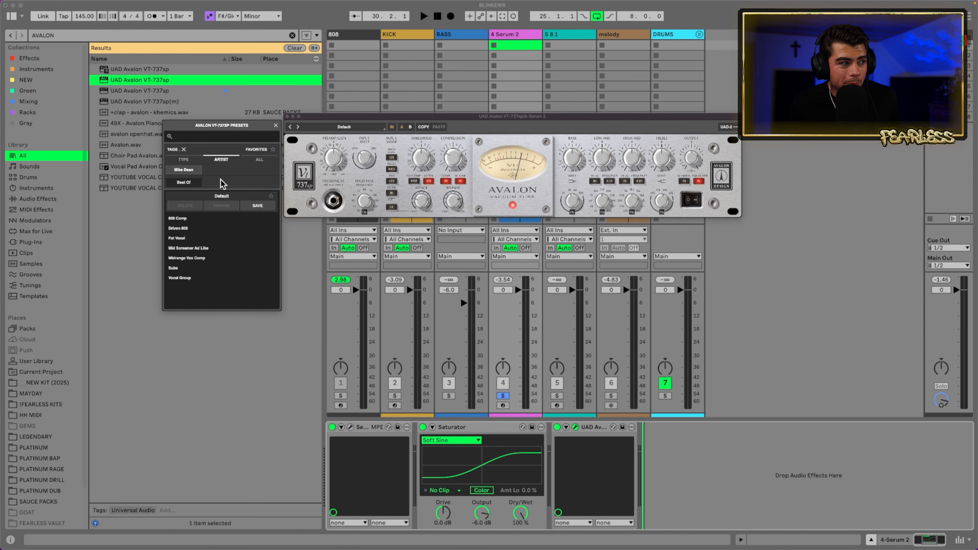
click(183, 219)
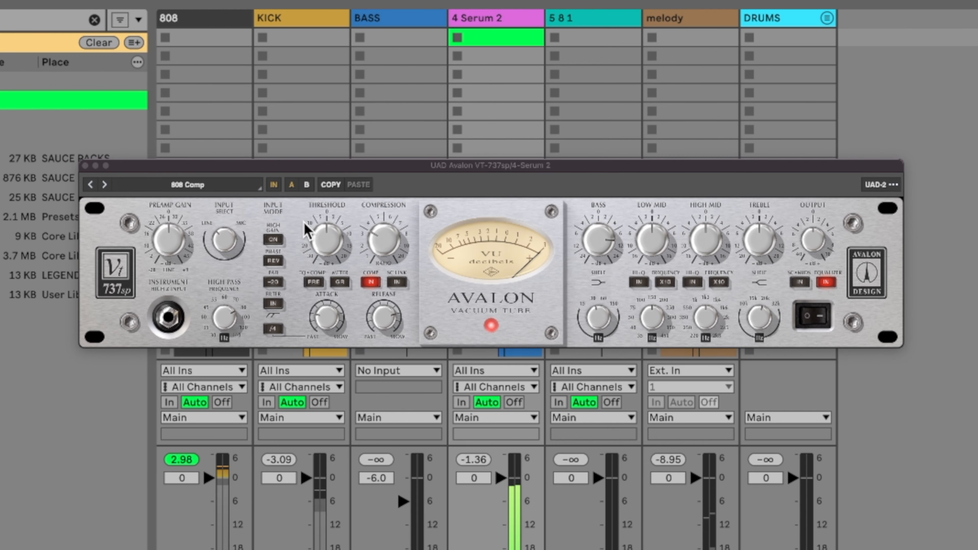
drag(327, 239, 328, 253)
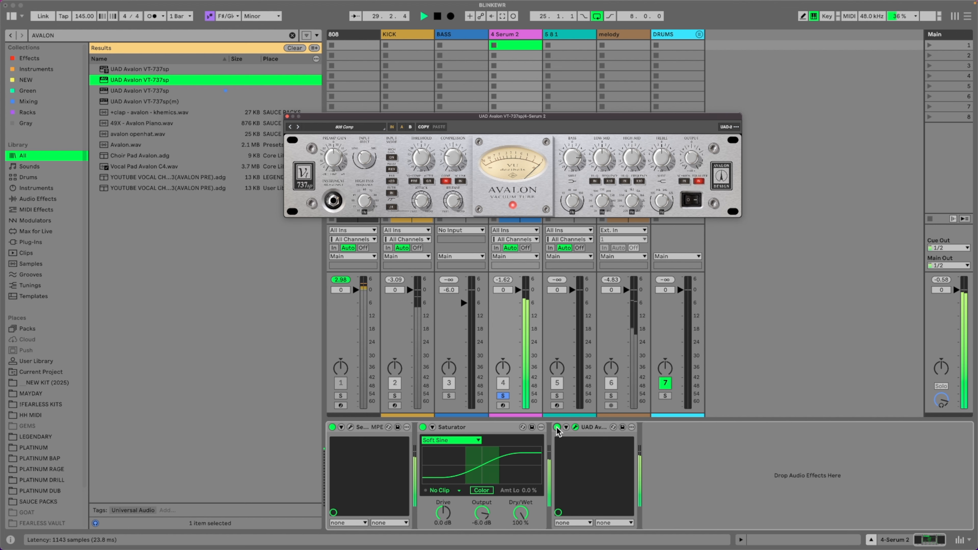
Compare the bass with the Avalon VT-737sp bypassed and active during playback, leaving the device switched on.
click(557, 427)
key(space)
key(space)
click(557, 427)
key(space)
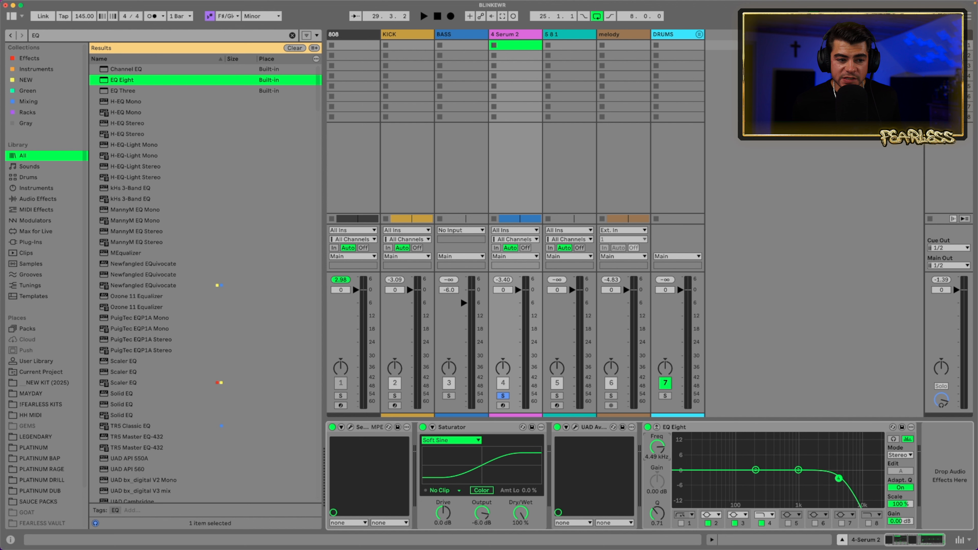
Play the loop to audition the bass through EQ Eight's high-cut filter.
key(space)
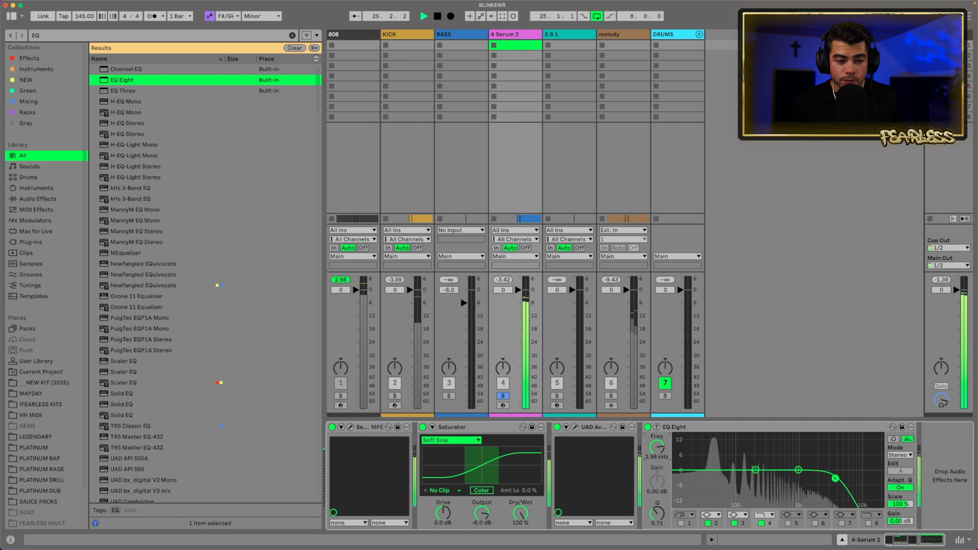